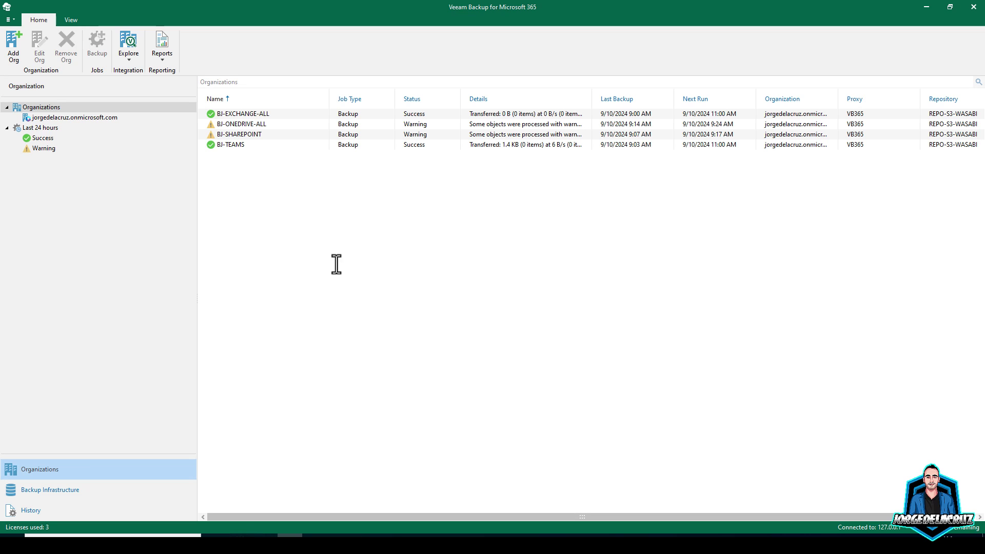
Step: Show BJ-EXCHANGE-ALL's last session and confirm version 7.1.0.2031 P20240418 in the About splash
left_click(268, 114)
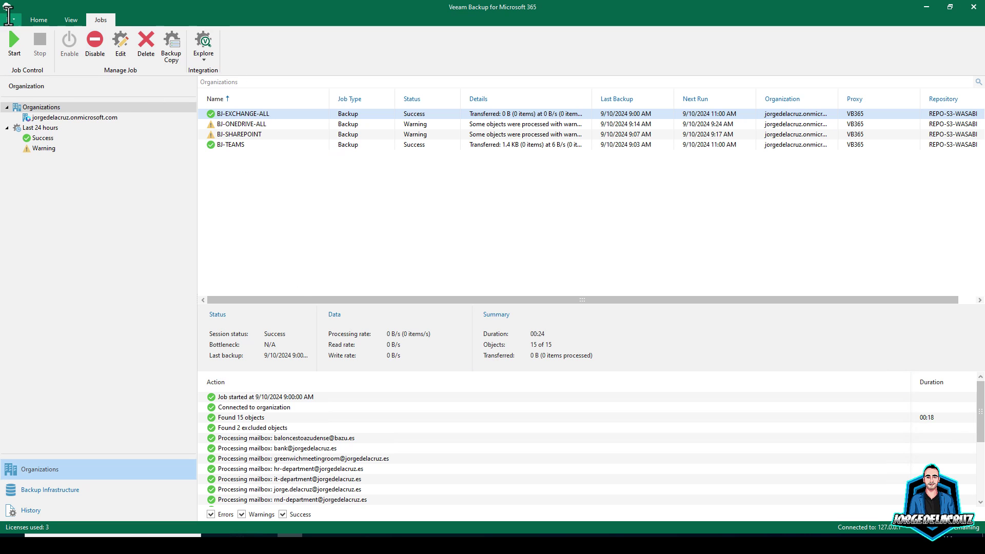
left_click(9, 20)
mouse_move(37, 212)
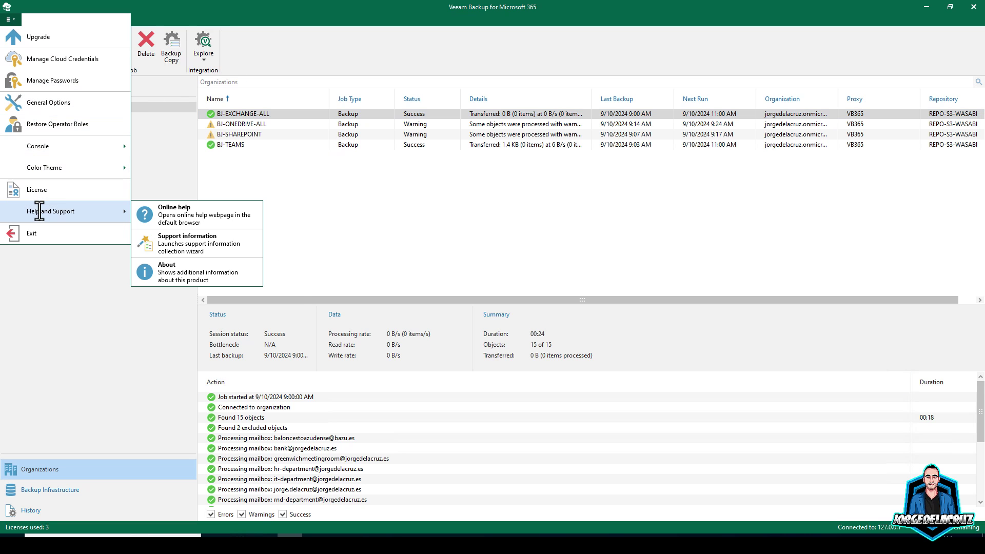
left_click(173, 279)
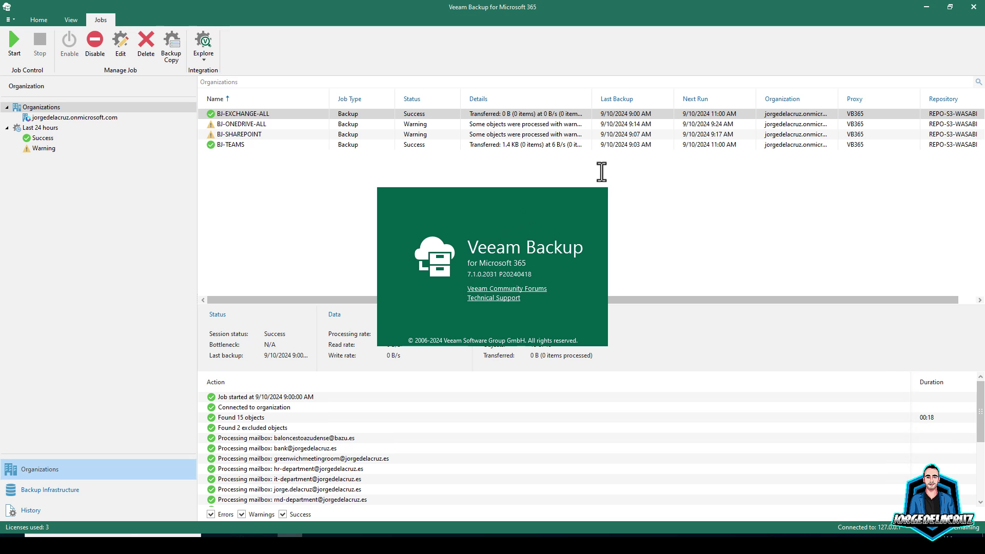
left_click(618, 180)
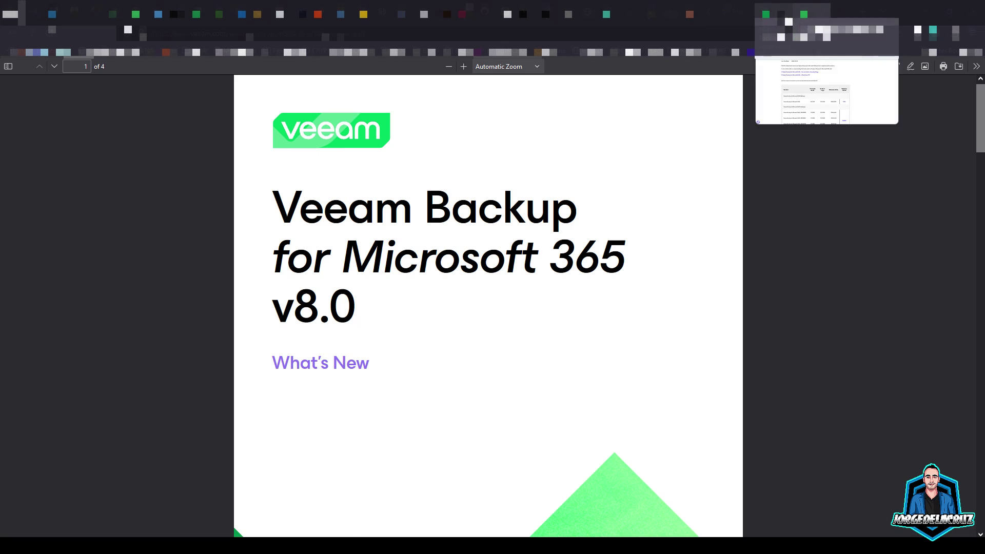
Step: On the KB builds page, locate the v8 build 8.0.2.159 (2024-09-03) and open its release notes
left_click(793, 10)
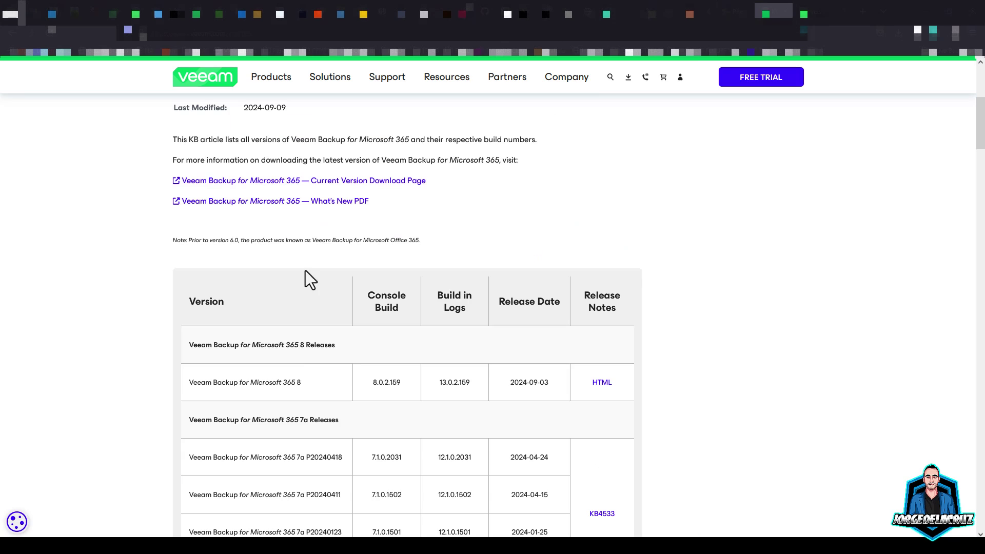
scroll(210, 330, "down", 1)
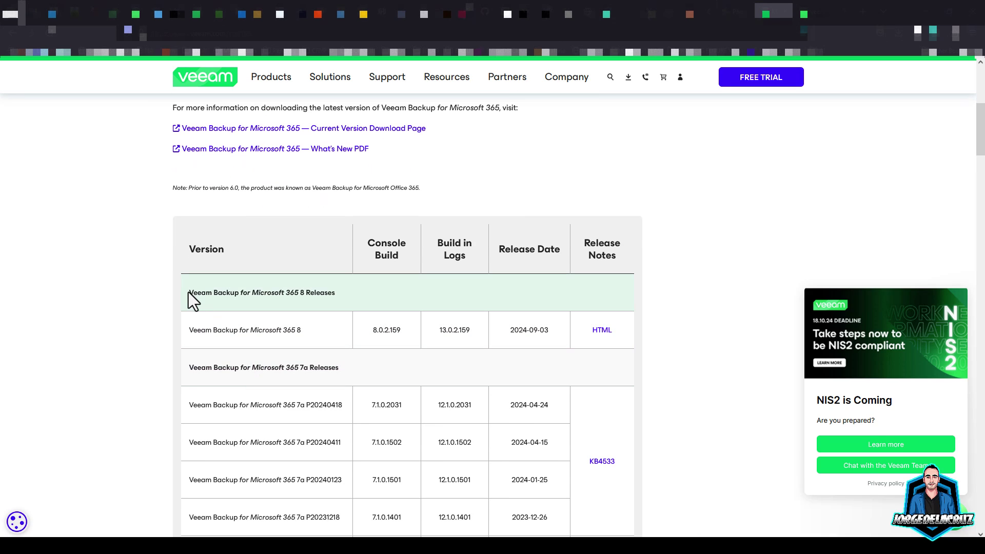
left_click_drag(189, 291, 332, 286)
left_click_drag(248, 328, 523, 327)
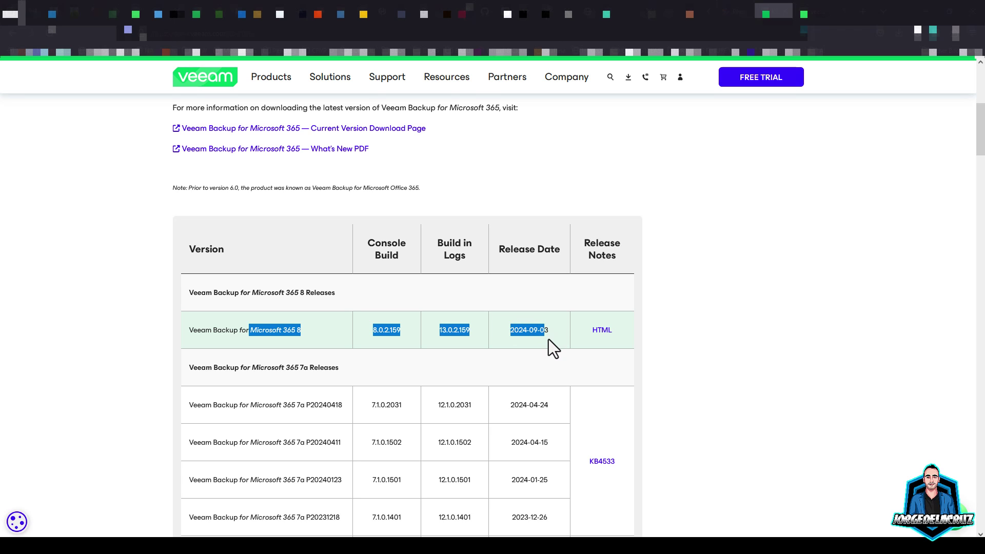
left_click(534, 323)
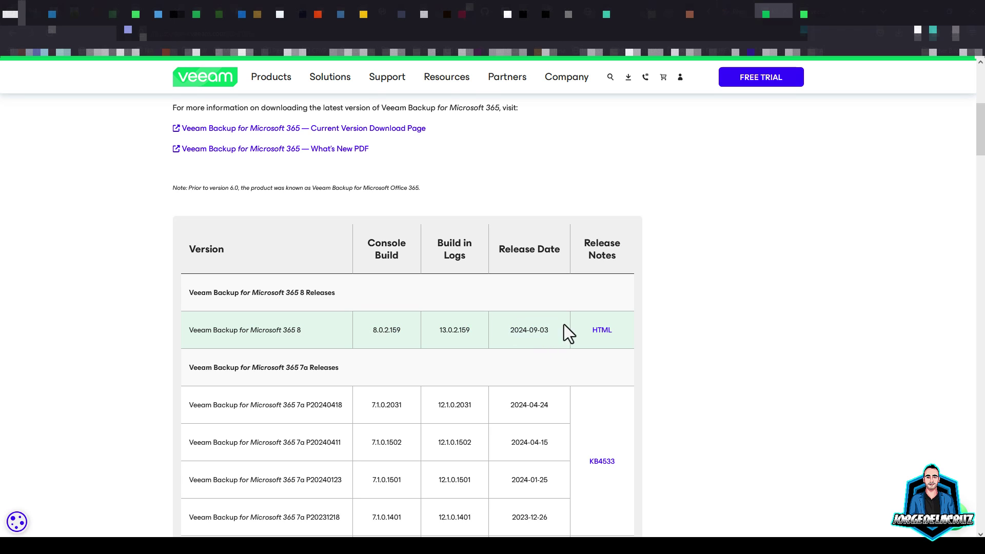
left_click(608, 330)
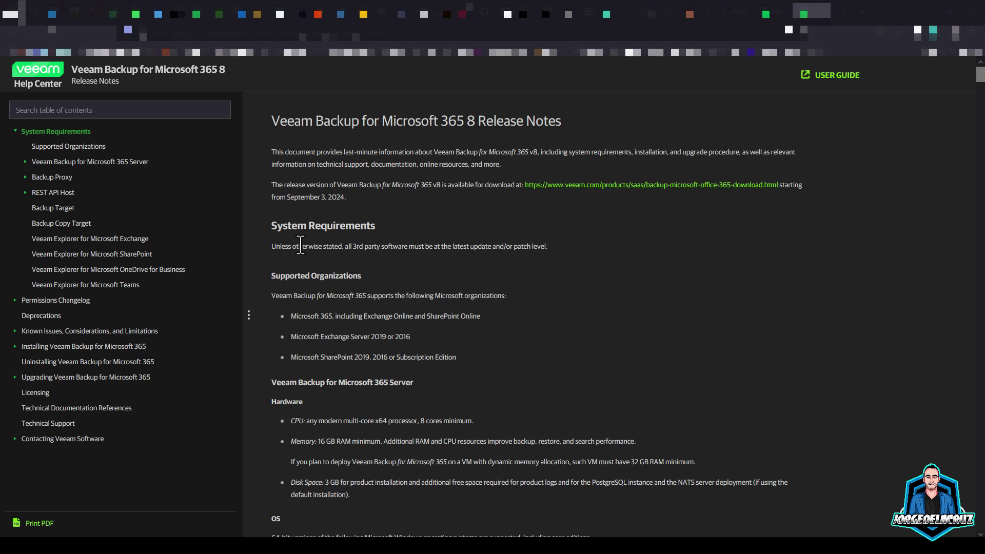
Step: Read the v8 server hardware and operating system requirements in the release notes
scroll(300, 245, "down", 4)
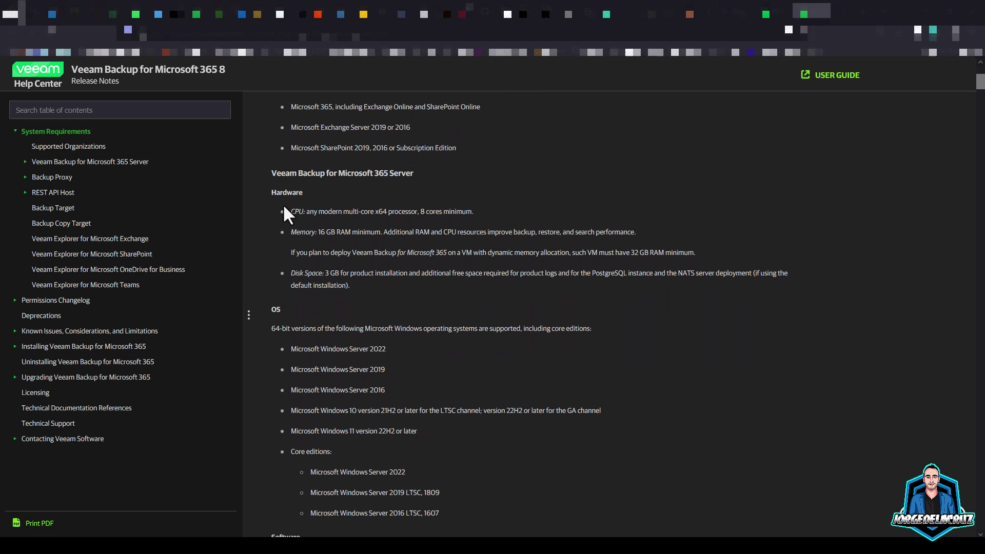
left_click_drag(276, 173, 325, 257)
scroll(362, 315, "down", 1)
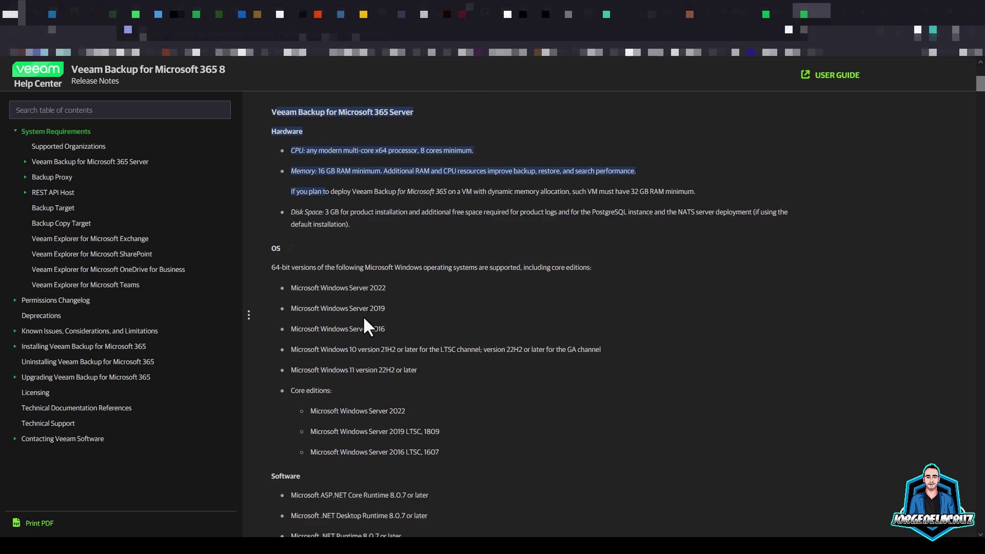
scroll(362, 326, "down", 1)
left_click_drag(317, 224, 400, 327)
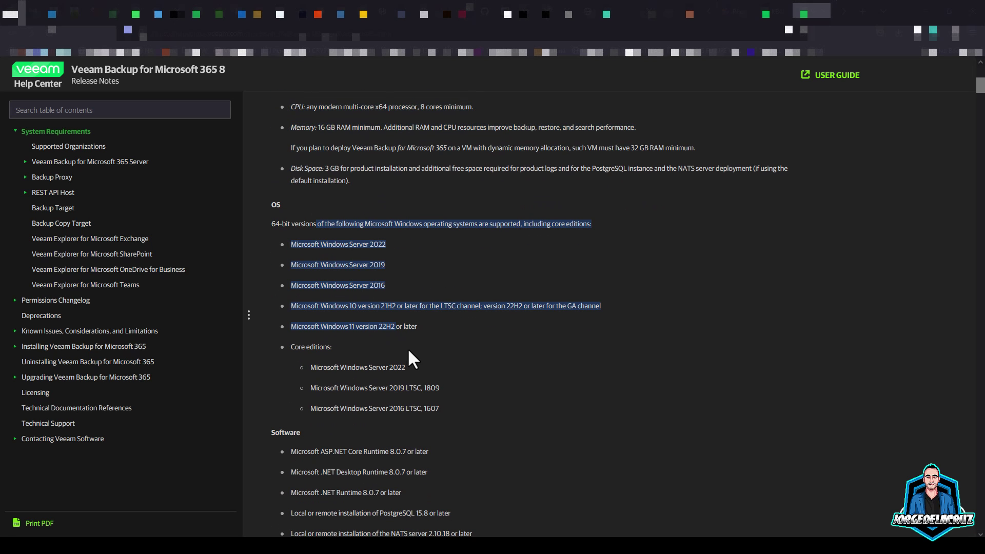
scroll(408, 347, "down", 1)
left_click(427, 301)
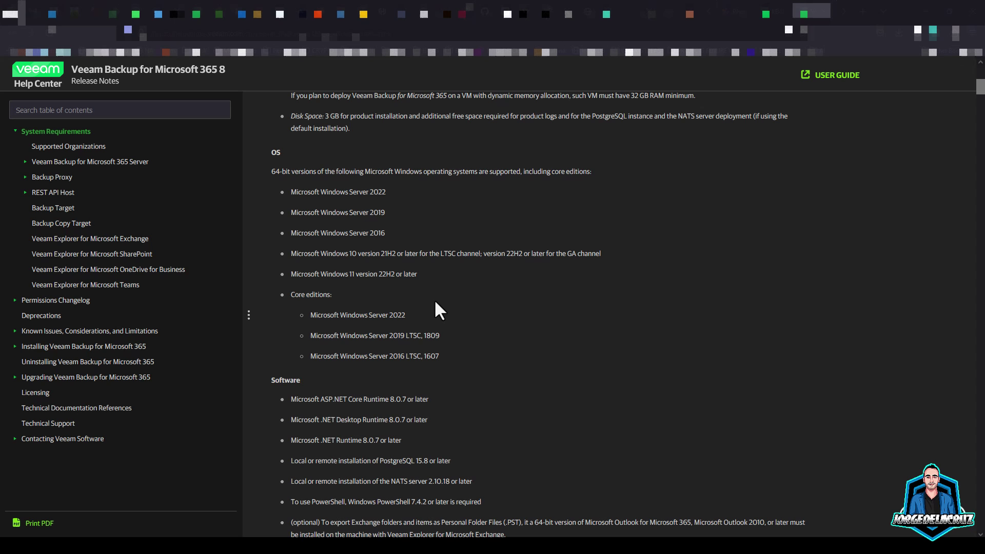
Step: Review the backup proxy software requirements and the note on installing .NET Runtime on Linux
scroll(441, 299, "down", 1)
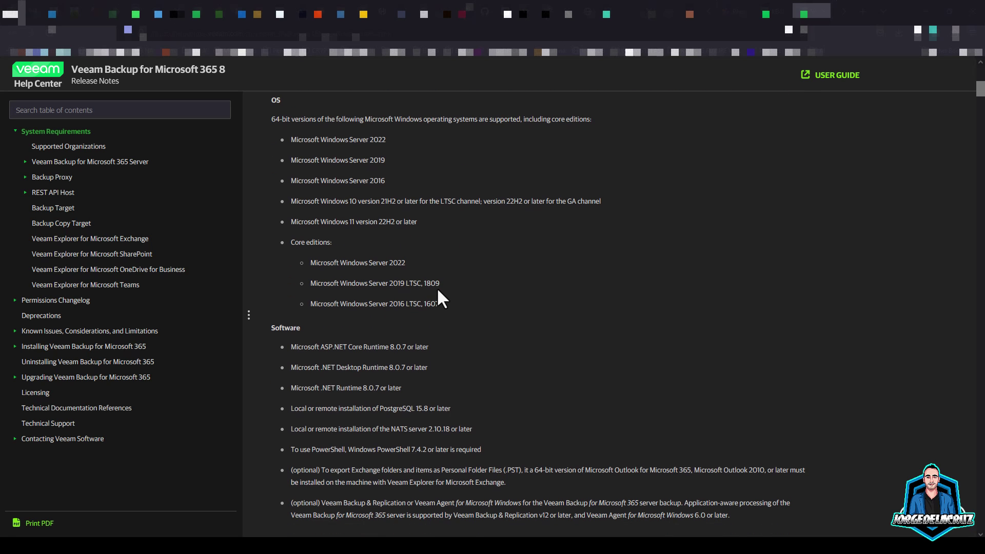
scroll(458, 286, "down", 1)
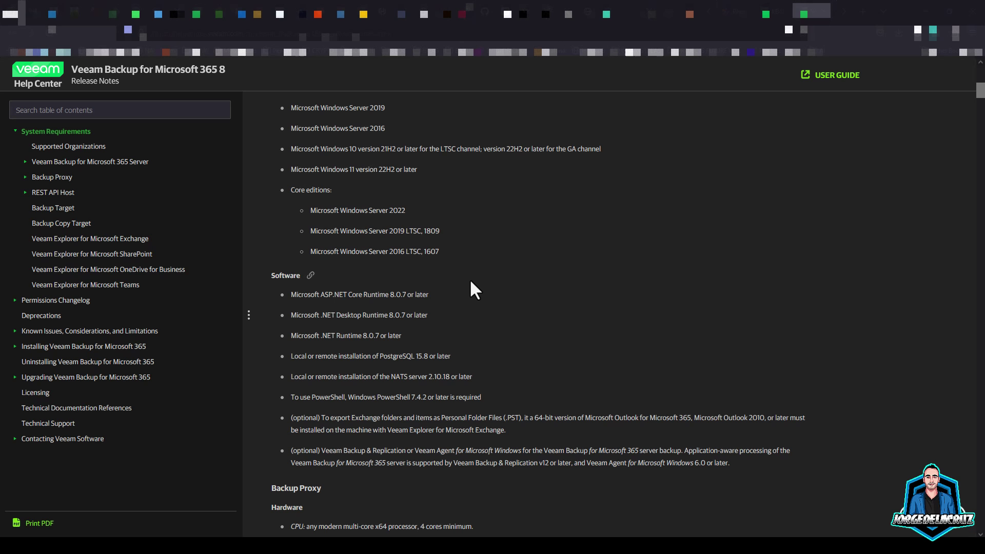
scroll(471, 282, "down", 6)
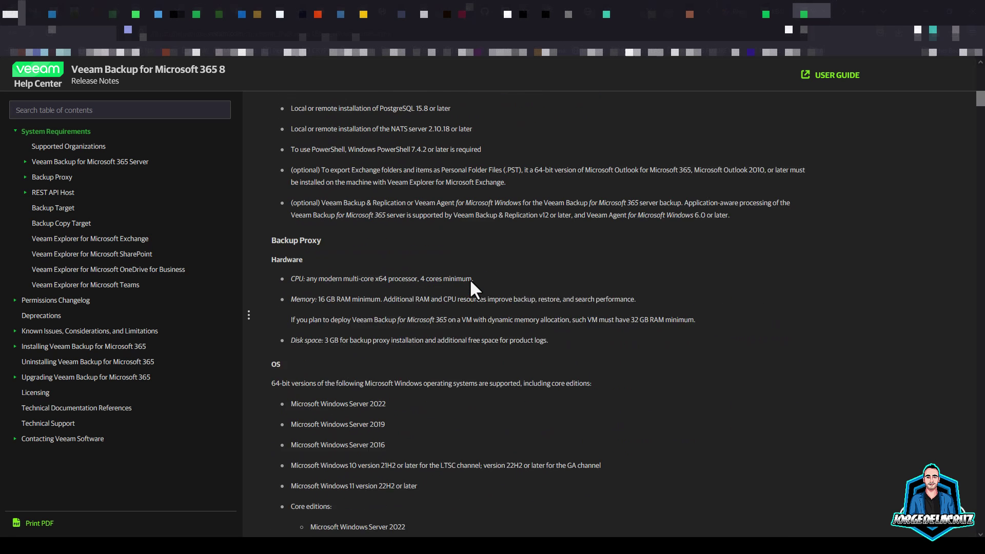
scroll(470, 279, "down", 6)
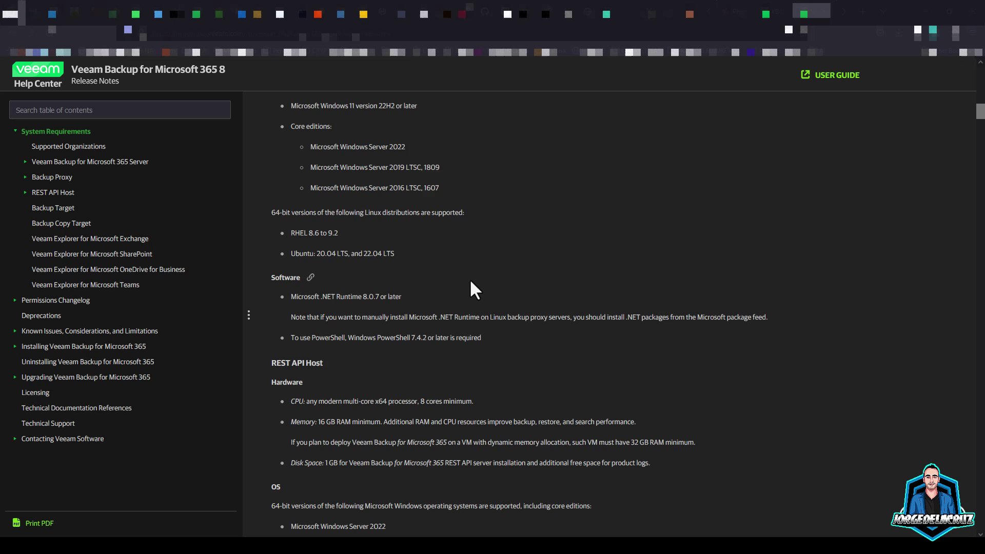
scroll(469, 279, "down", 2)
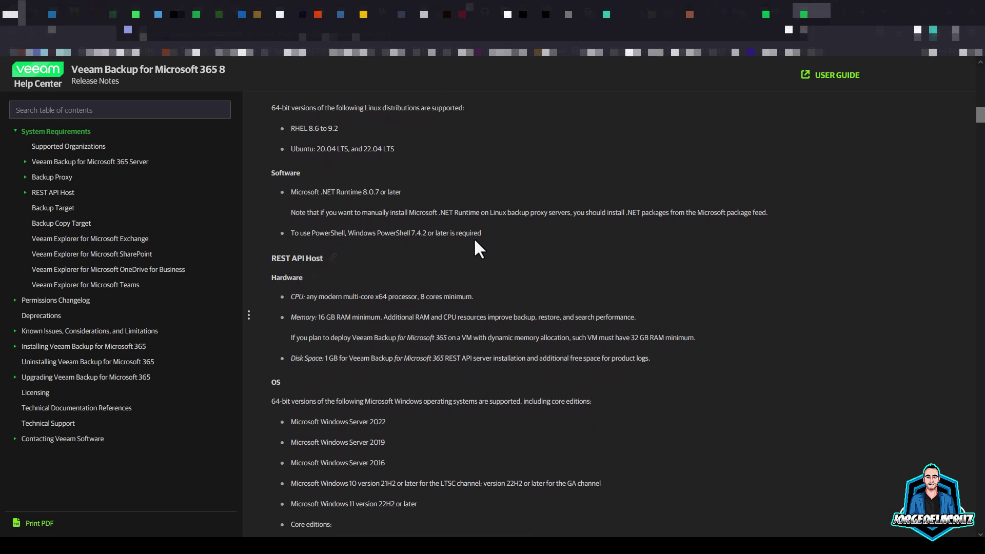
left_click_drag(429, 232, 286, 191)
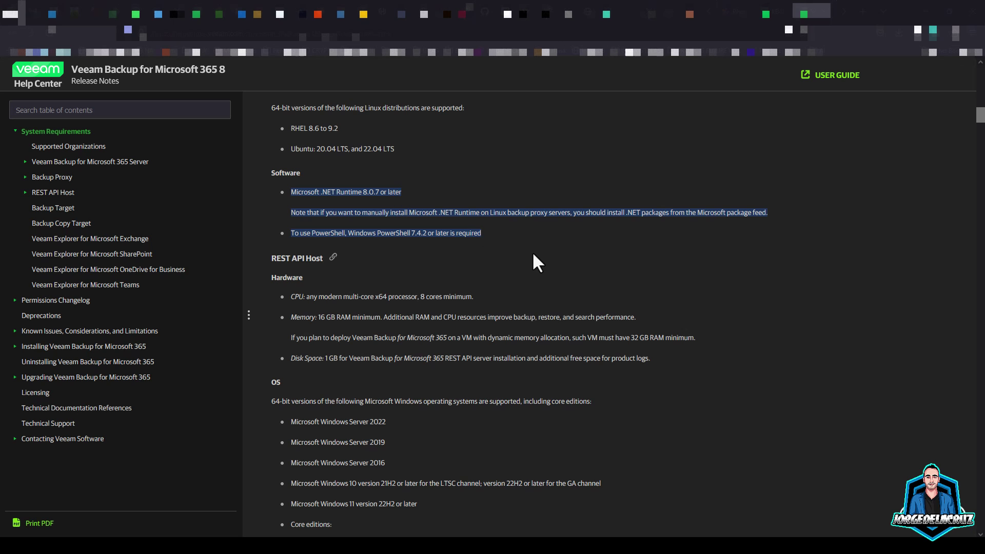
scroll(532, 251, "down", 2)
scroll(533, 236, "up", 1)
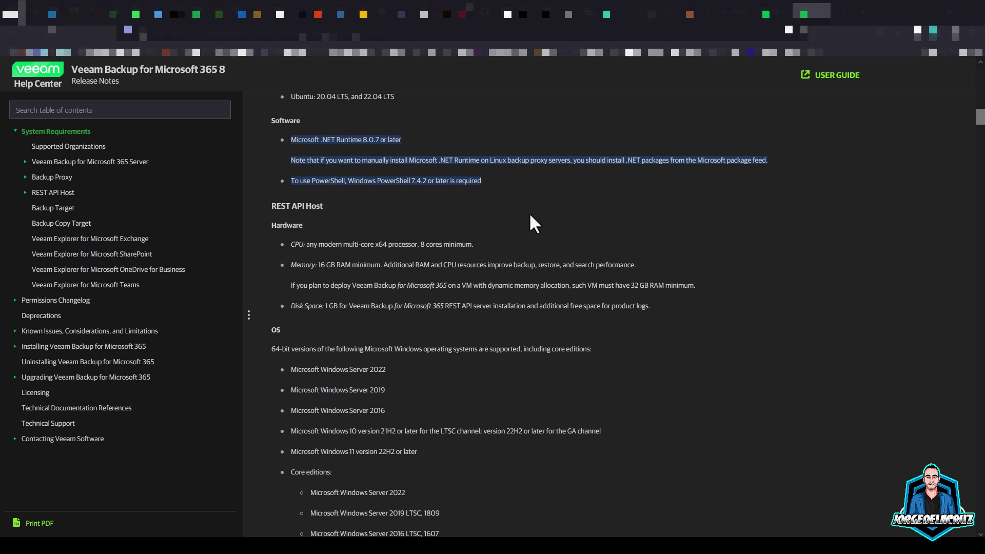
left_click(489, 161)
left_click_drag(290, 160, 770, 161)
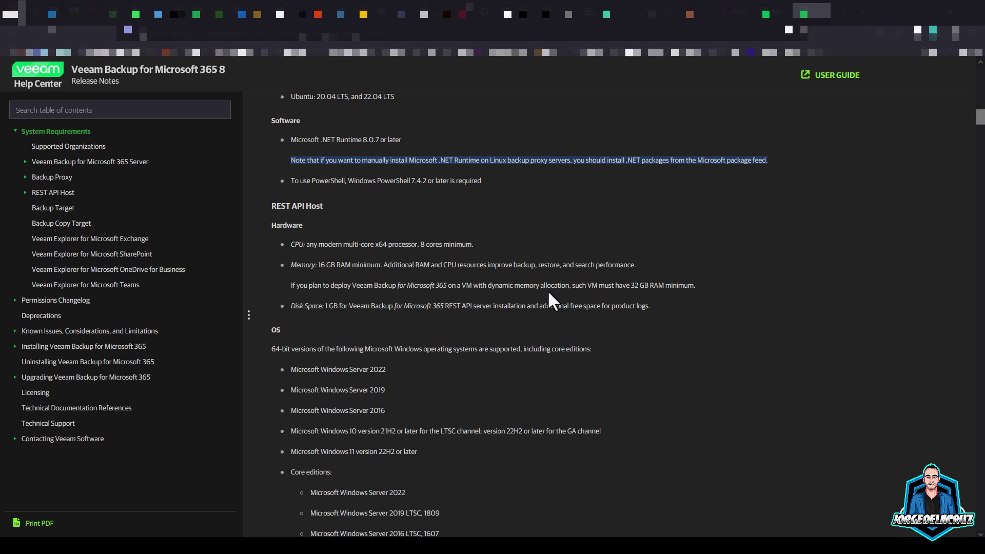
scroll(398, 295, "down", 3)
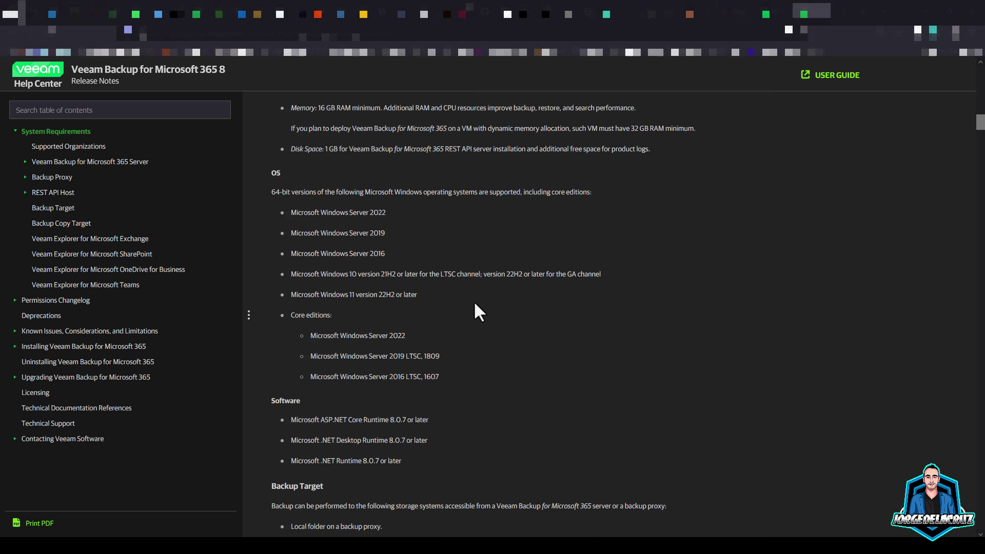
scroll(461, 303, "down", 3)
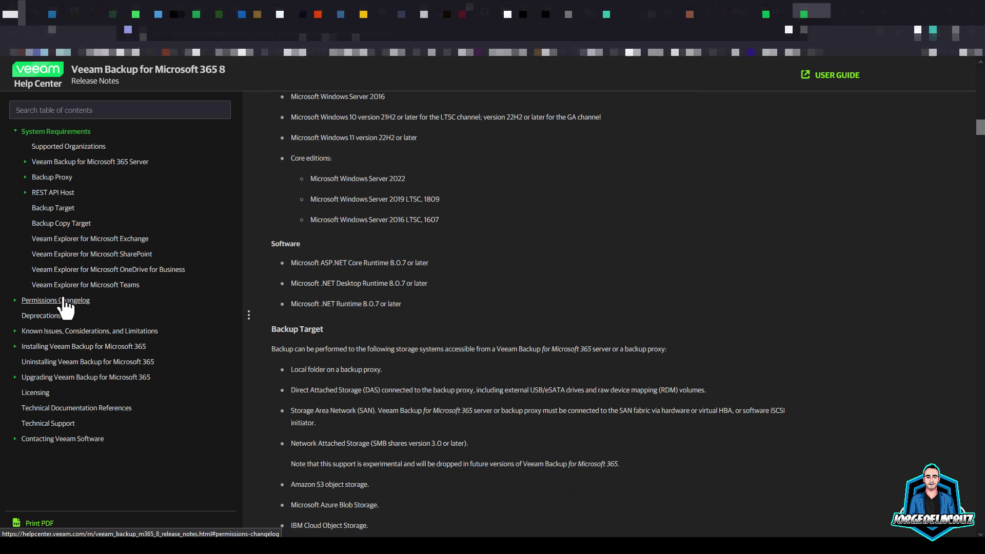
Step: Read the Deprecations section, including the Support Information logs export note, then go to Upgrading
left_click(52, 316)
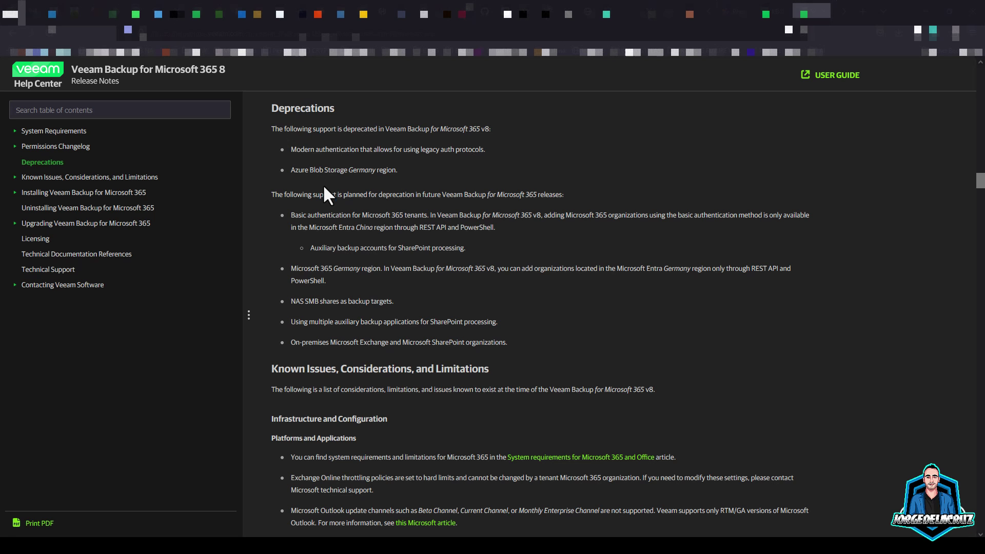
scroll(346, 328, "down", 3)
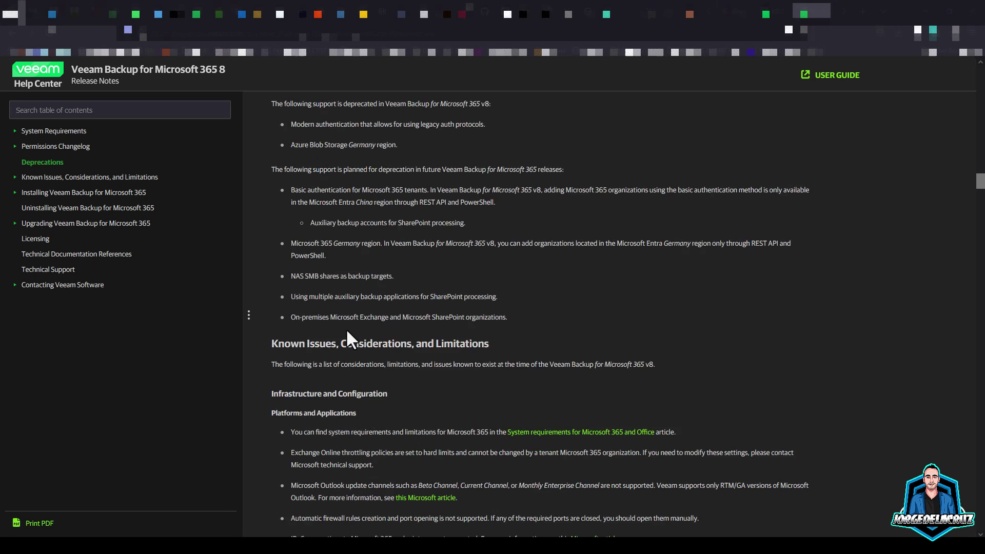
scroll(309, 386, "down", 4)
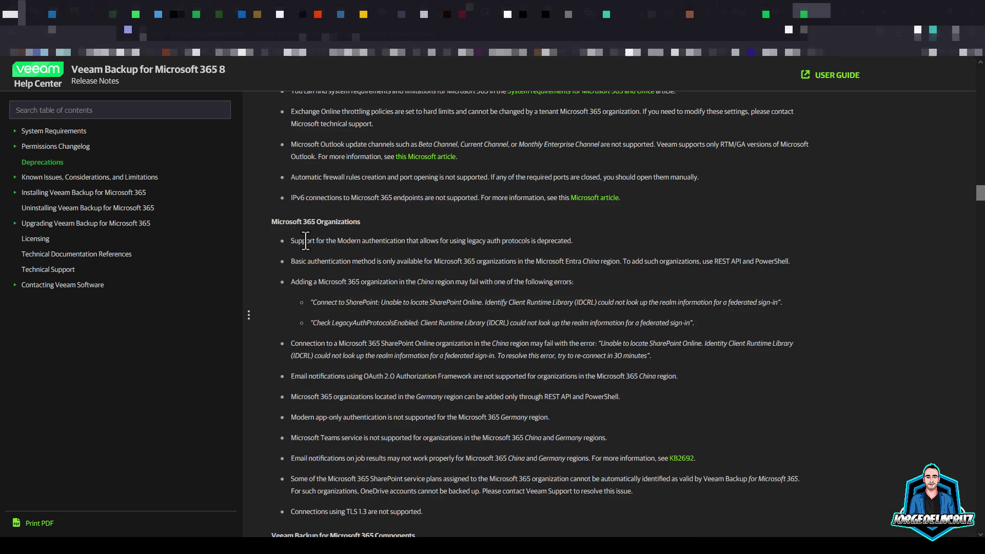
scroll(304, 231, "down", 4)
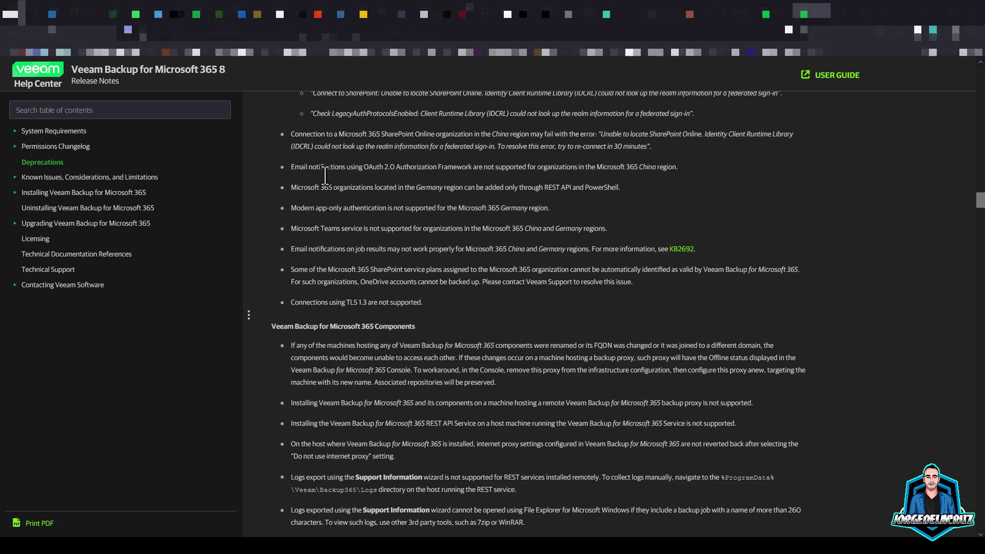
scroll(378, 343, "down", 4)
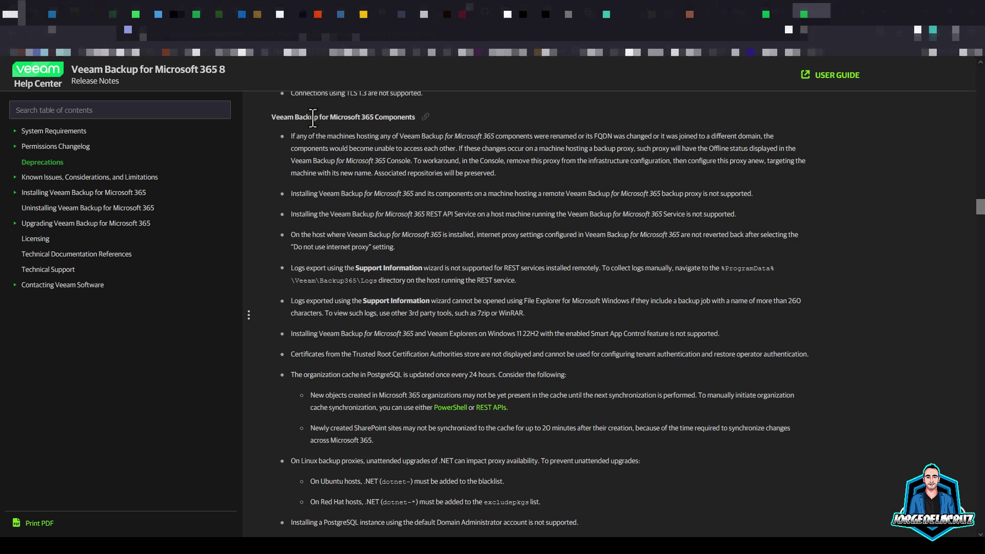
scroll(365, 395, "down", 5)
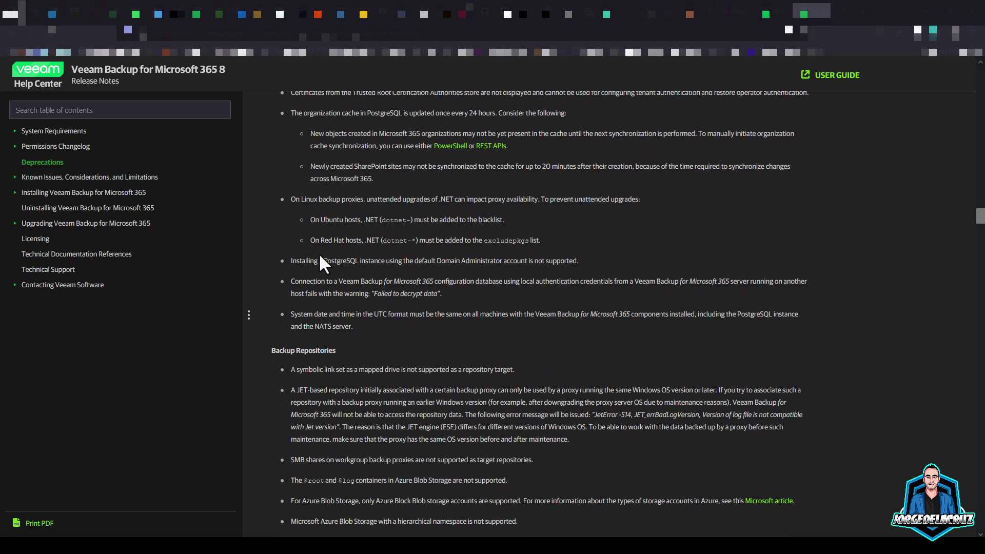
left_click_drag(307, 262, 513, 263)
scroll(414, 296, "up", 2)
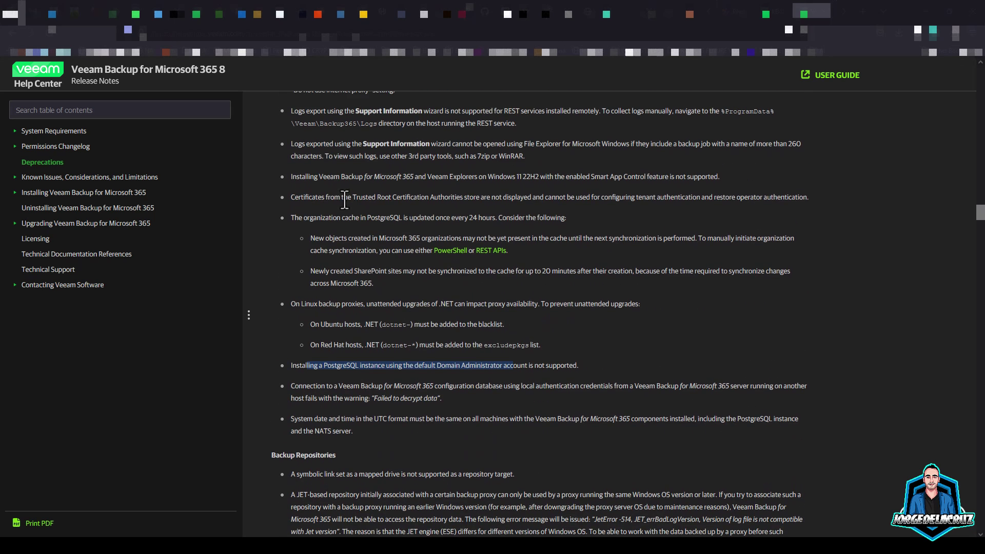
left_click_drag(338, 113, 372, 113)
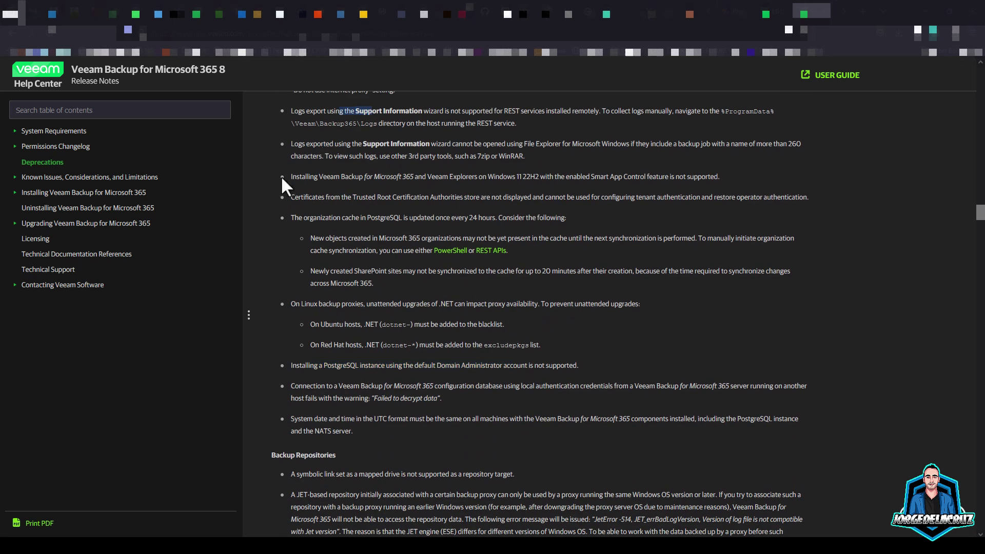
left_click(74, 224)
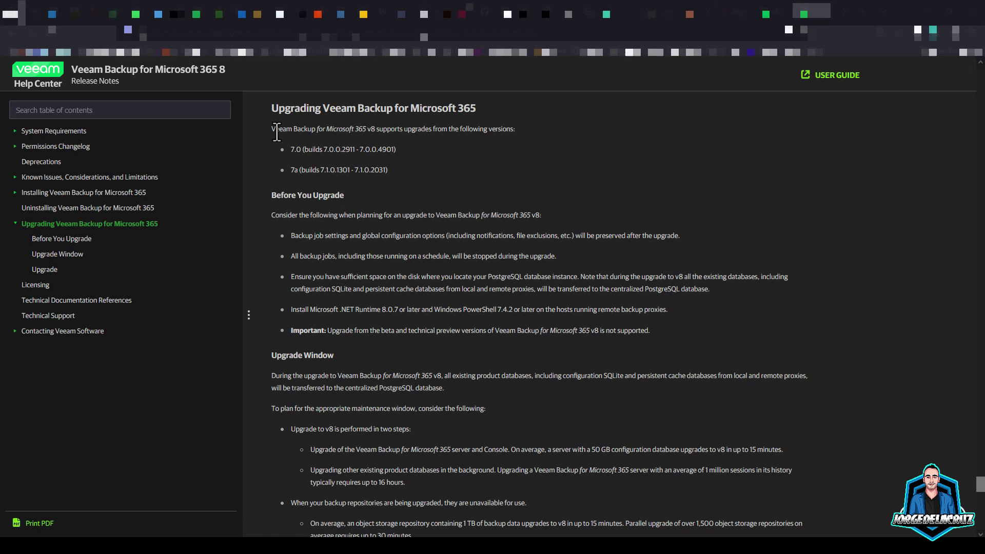
left_click_drag(397, 169, 284, 150)
left_click(359, 170)
triple_click(349, 169)
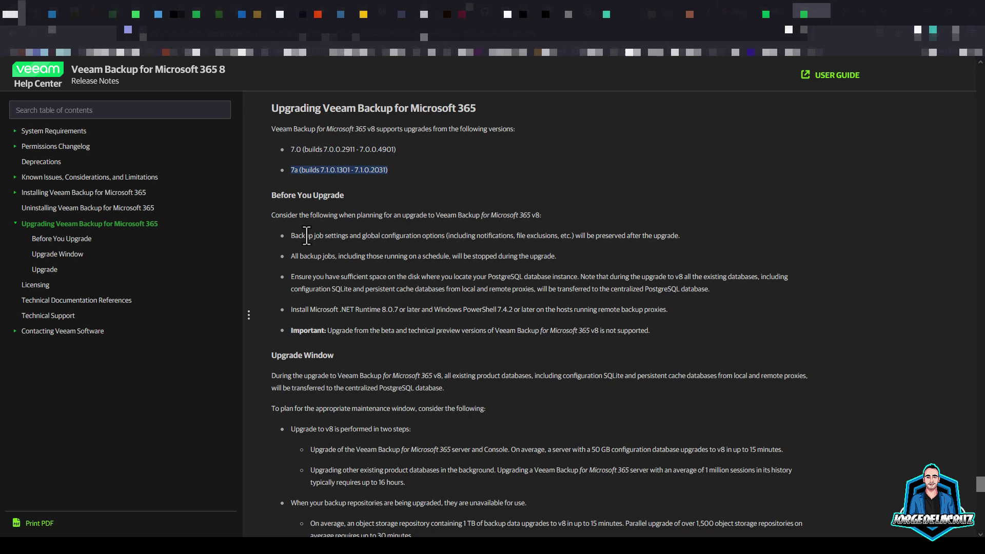
left_click_drag(306, 236, 551, 277)
left_click(315, 274)
left_click(405, 287)
left_click_drag(732, 293, 286, 280)
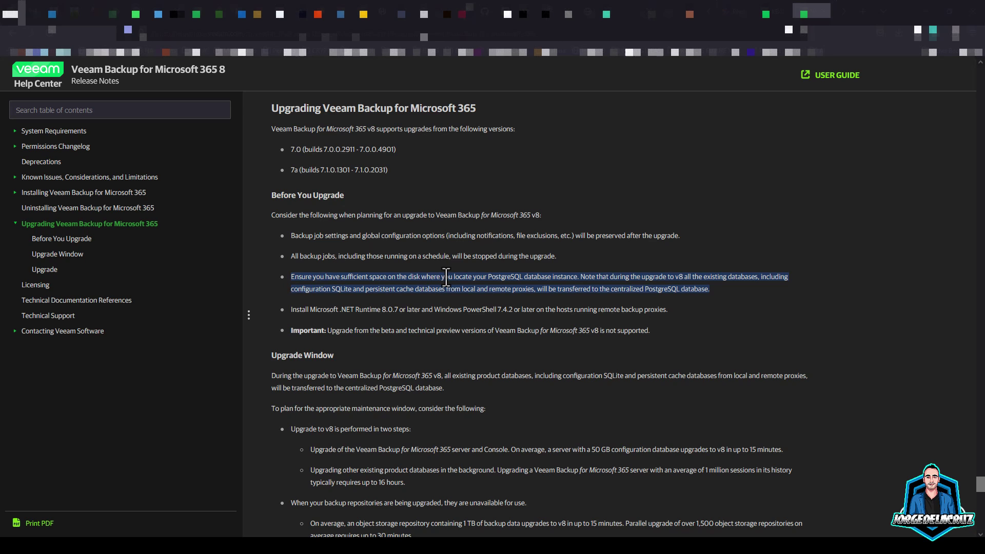
left_click_drag(670, 309, 288, 310)
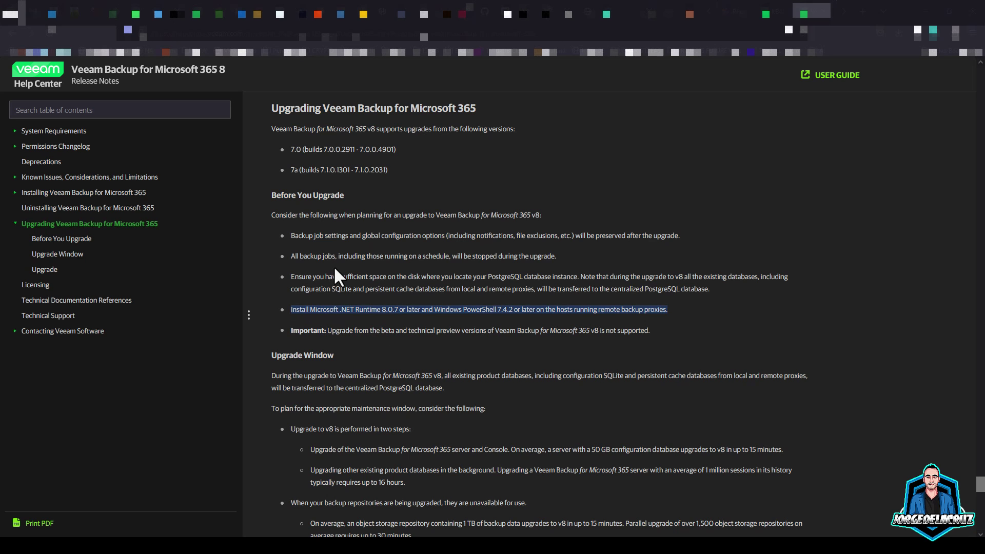
scroll(496, 297, "down", 1)
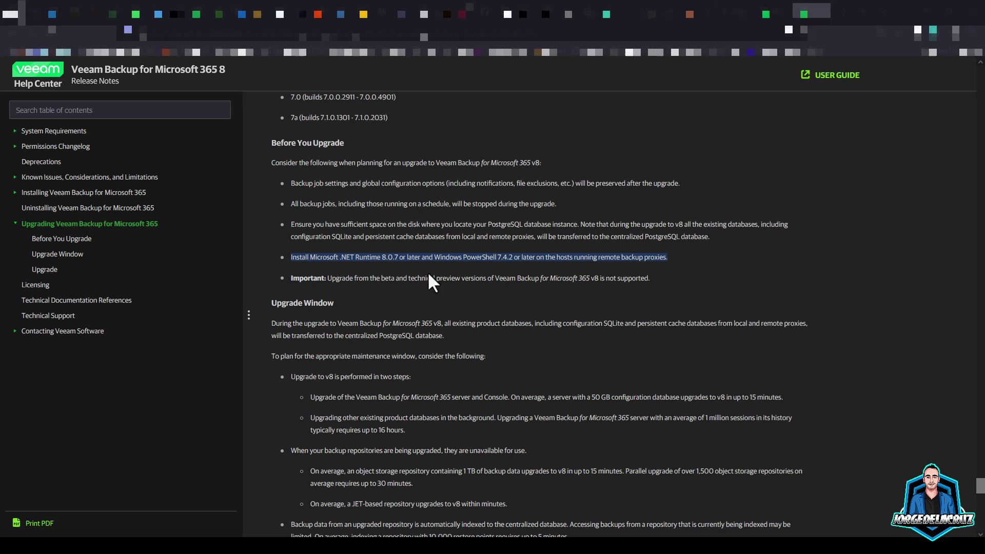
scroll(495, 325, "down", 2)
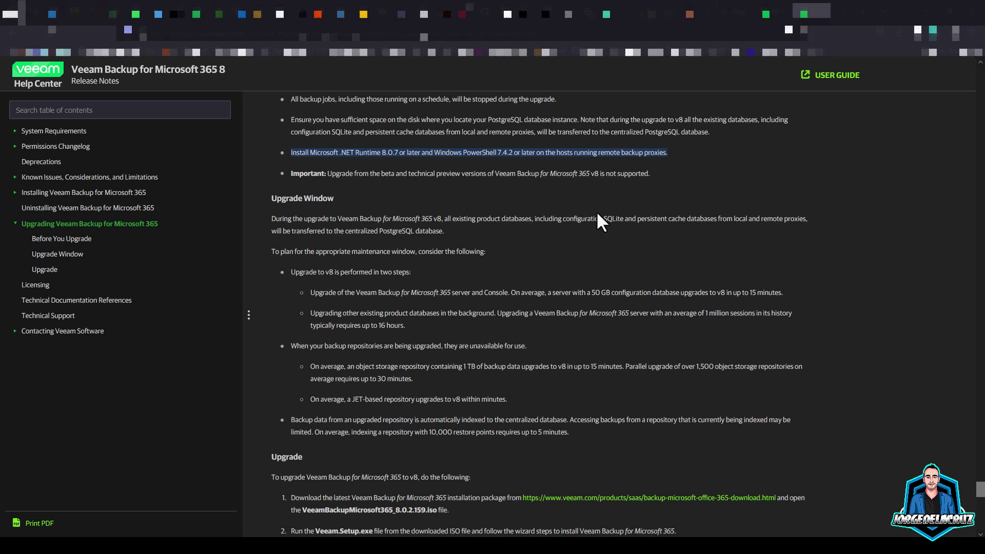
left_click_drag(472, 293, 808, 288)
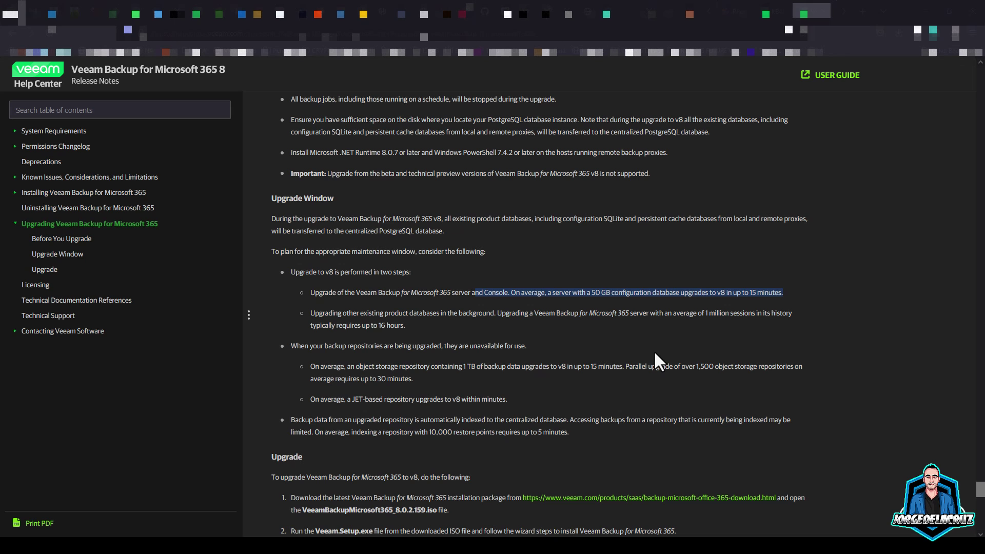
scroll(632, 347, "down", 1)
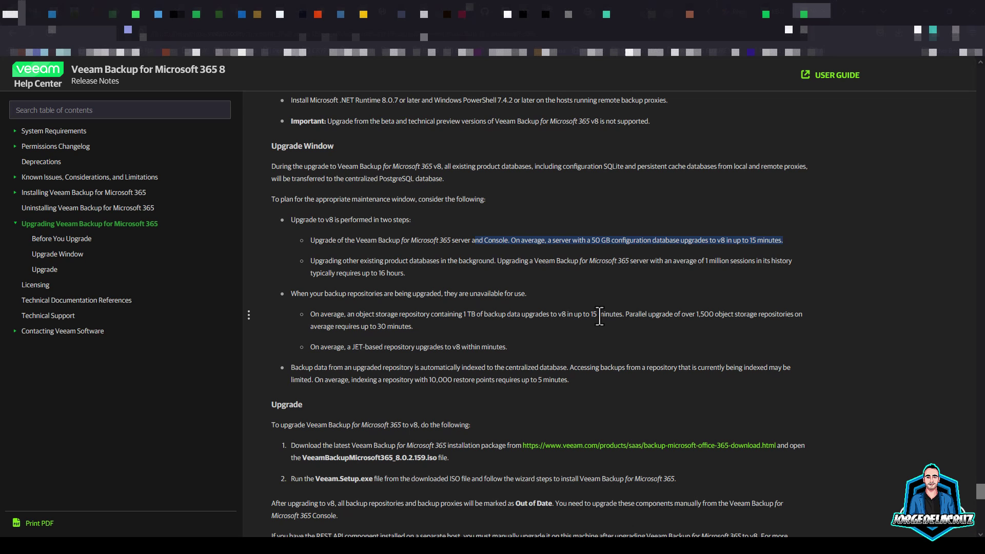
left_click_drag(358, 314, 584, 315)
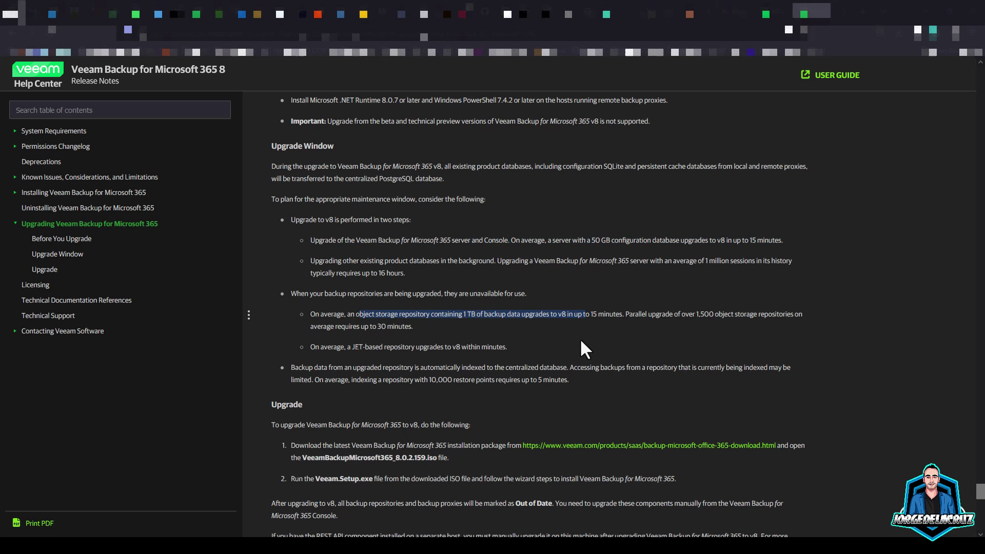
left_click(596, 331)
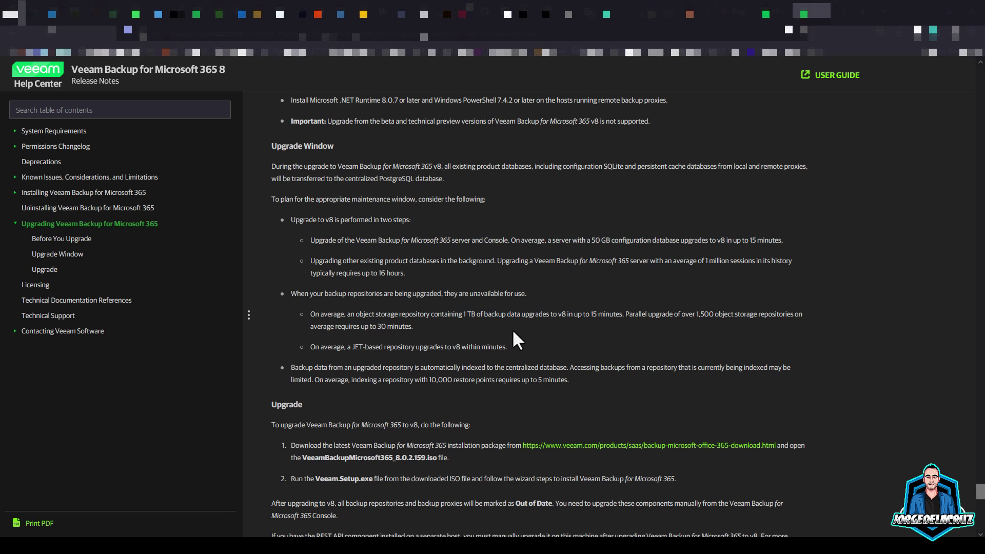
scroll(362, 320, "down", 2)
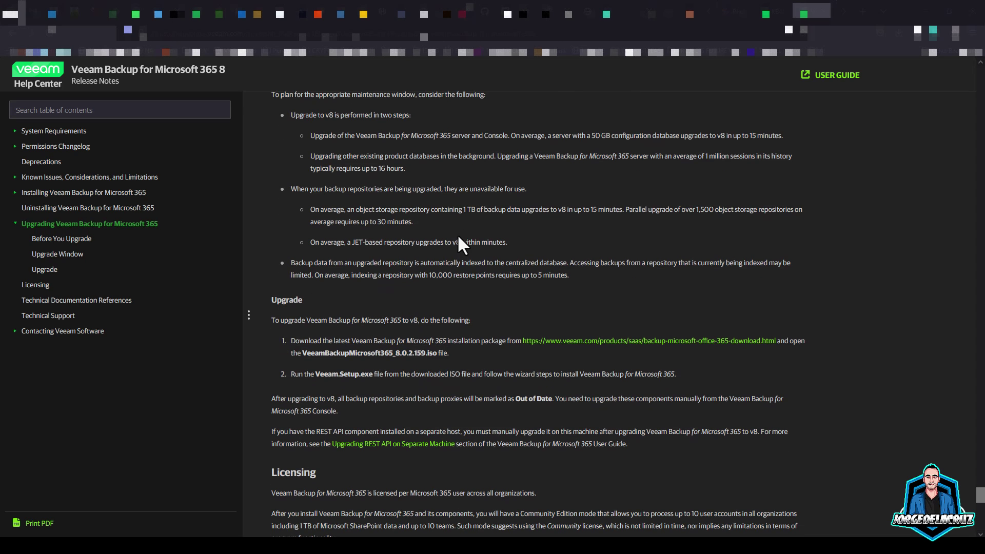
scroll(458, 234, "down", 2)
scroll(481, 273, "down", 3)
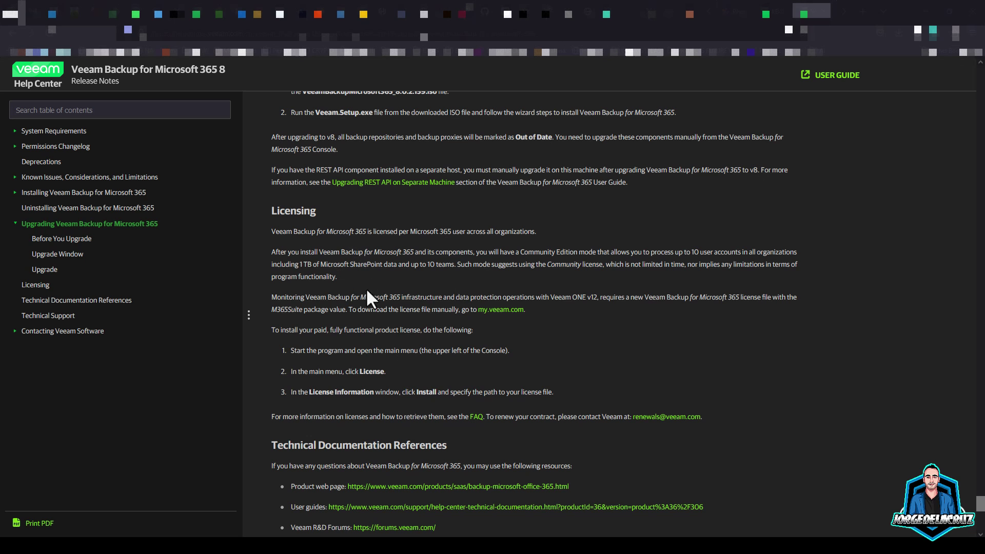
scroll(404, 342, "down", 5)
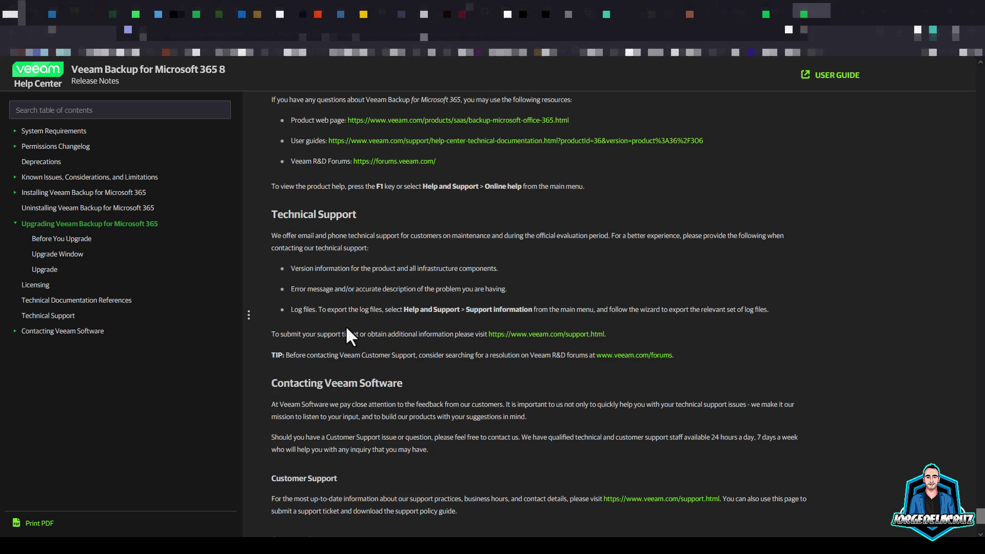
scroll(391, 306, "down", 3)
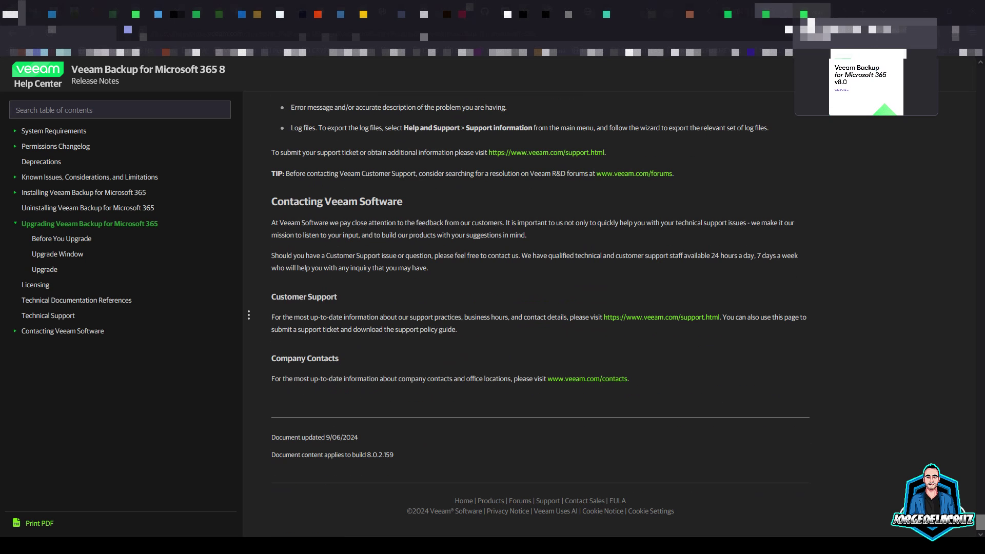
Step: In the v8.0 What's New PDF, read the Complete immutability and Scalability and performance sections
left_click(809, 20)
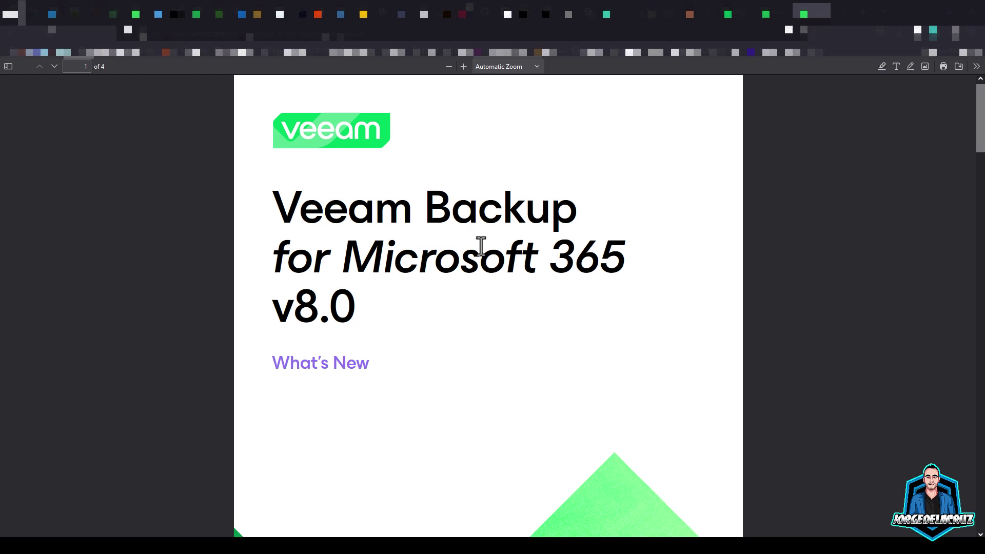
scroll(483, 309, "down", 2)
scroll(483, 309, "down", 10)
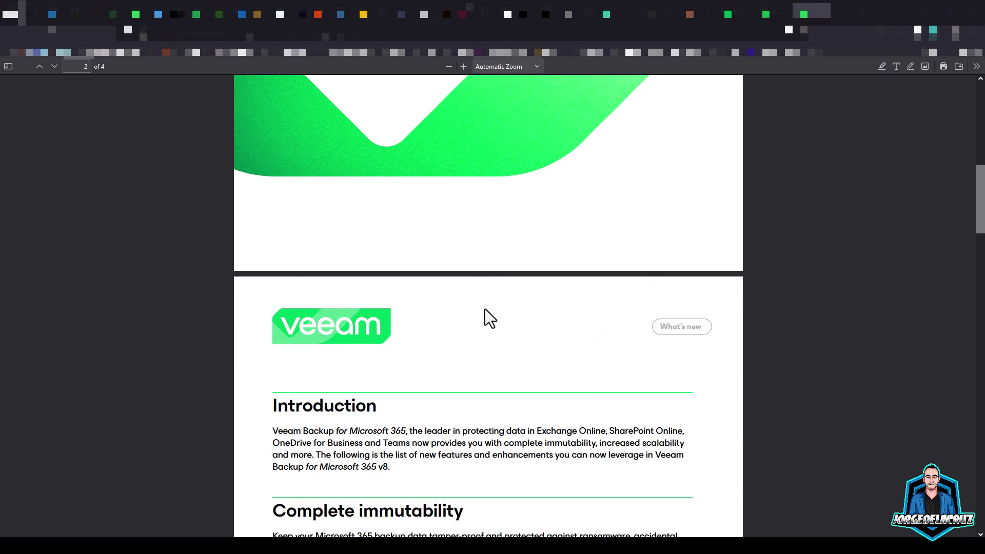
scroll(485, 309, "down", 5)
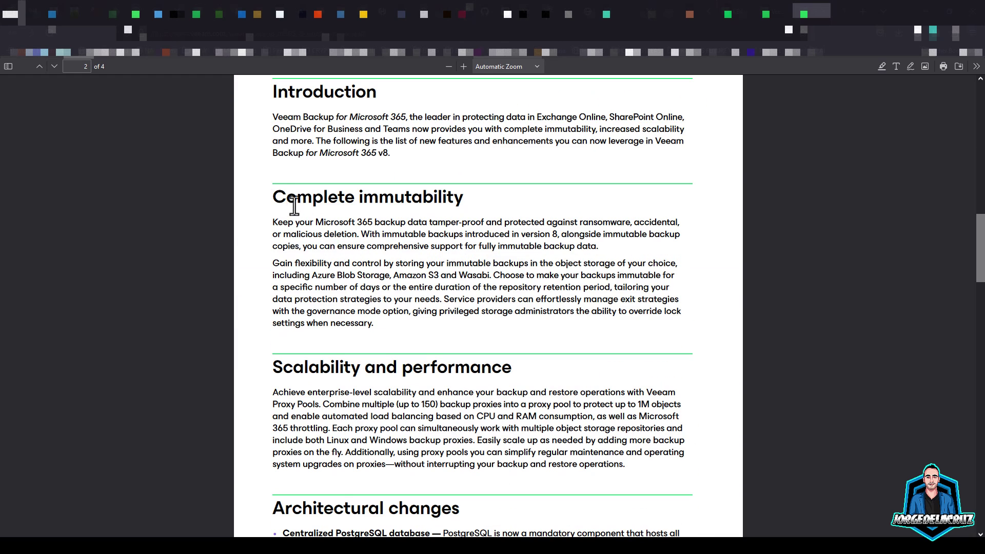
left_click_drag(277, 197, 375, 324)
scroll(344, 370, "down", 2)
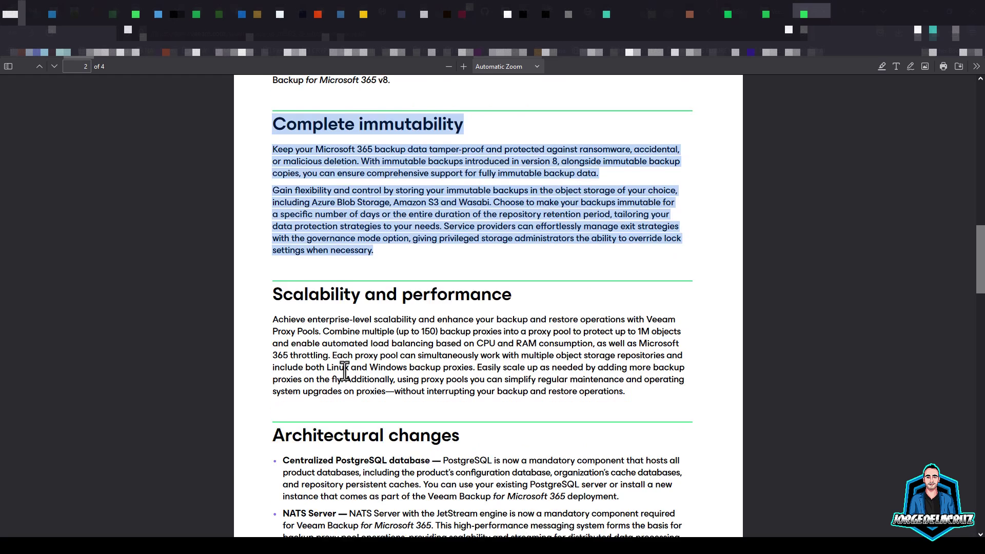
scroll(344, 371, "down", 5)
scroll(311, 193, "up", 2)
left_click(281, 163)
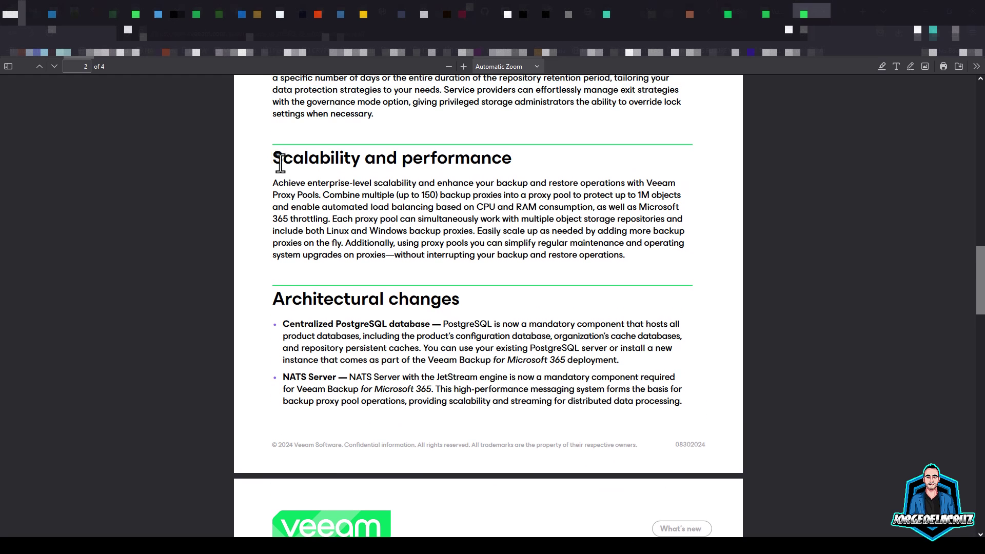
left_click_drag(281, 163, 640, 262)
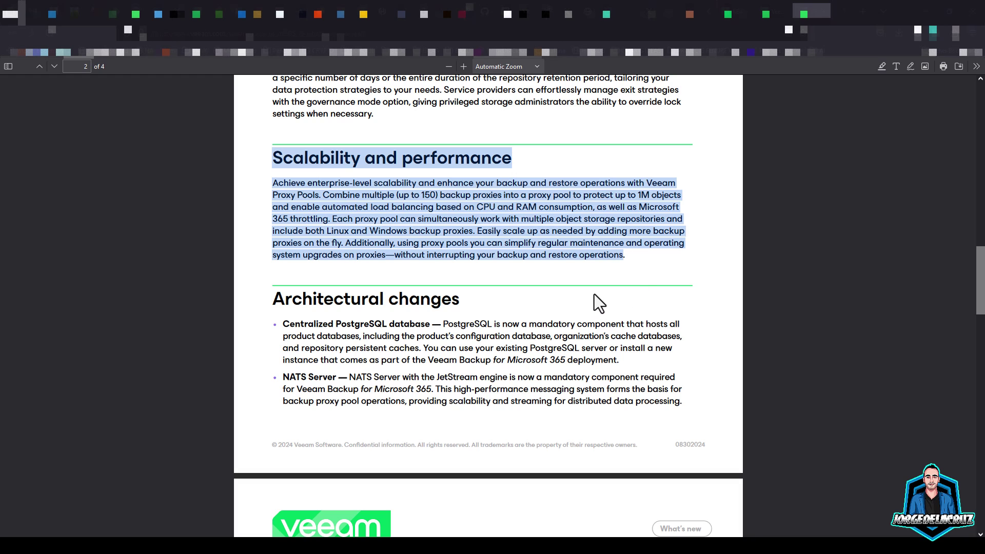
left_click(609, 259)
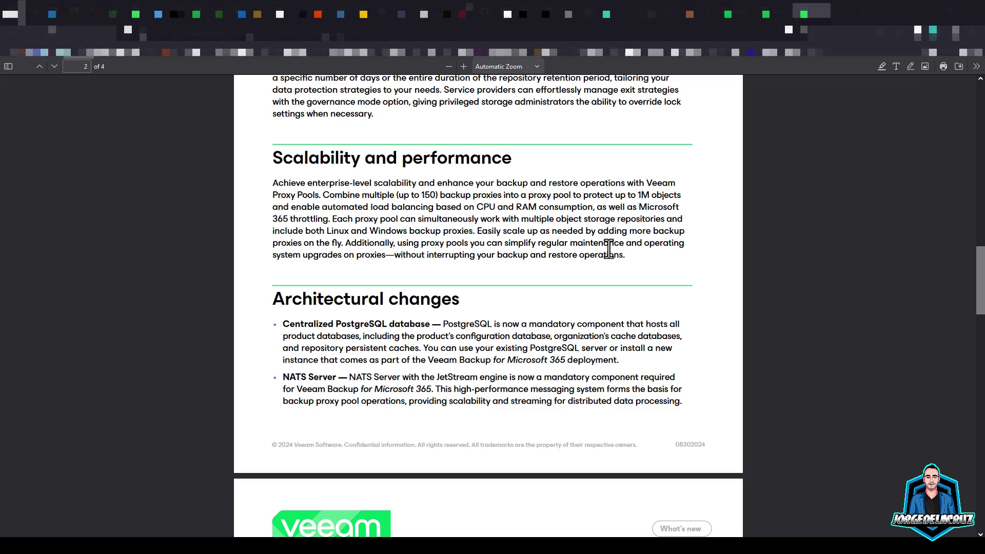
Step: Read about the centralized PostgreSQL database, NATS Server, RBAC, custom service accounts and OAuth
scroll(577, 249, "down", 4)
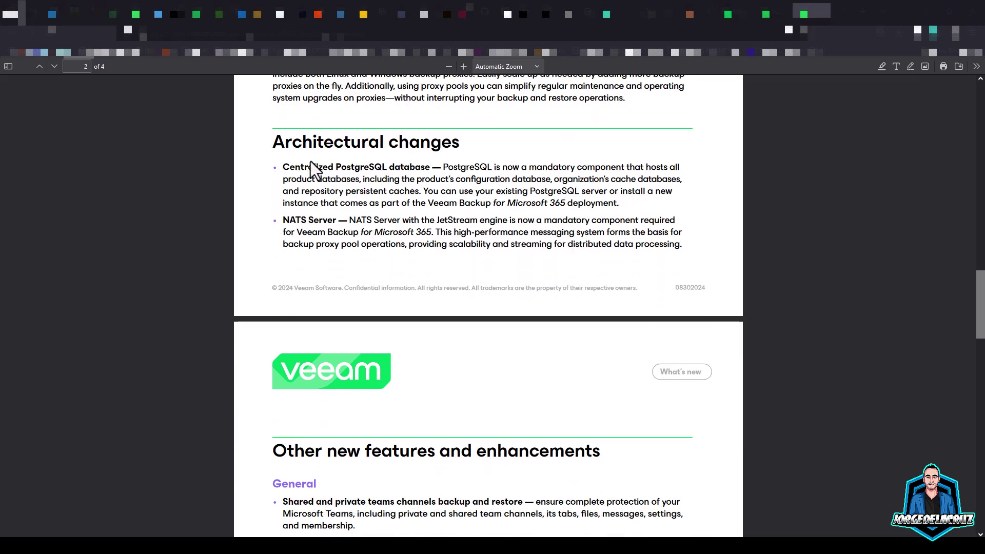
left_click_drag(282, 167, 431, 166)
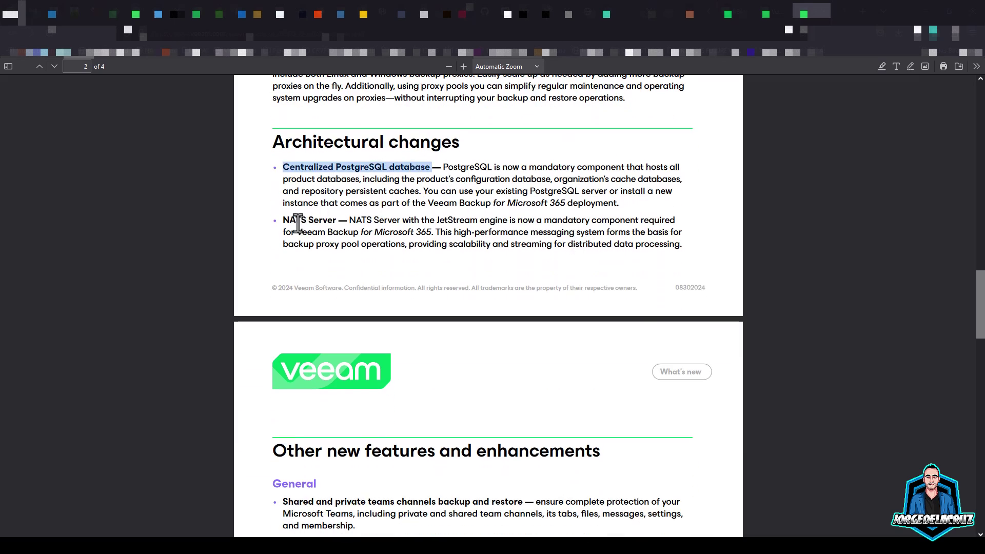
left_click_drag(281, 220, 321, 221)
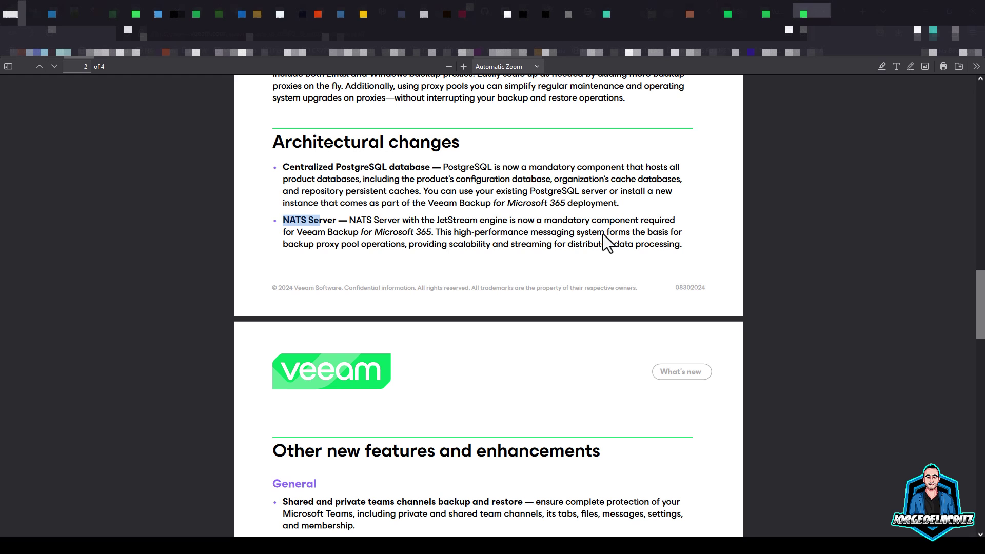
scroll(500, 248, "down", 2)
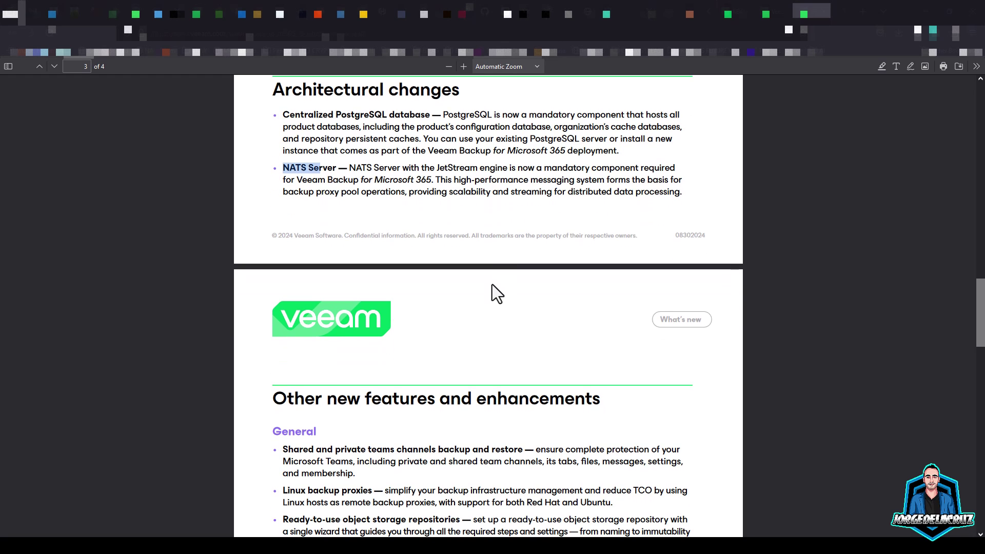
scroll(491, 285, "down", 8)
scroll(462, 236, "down", 2)
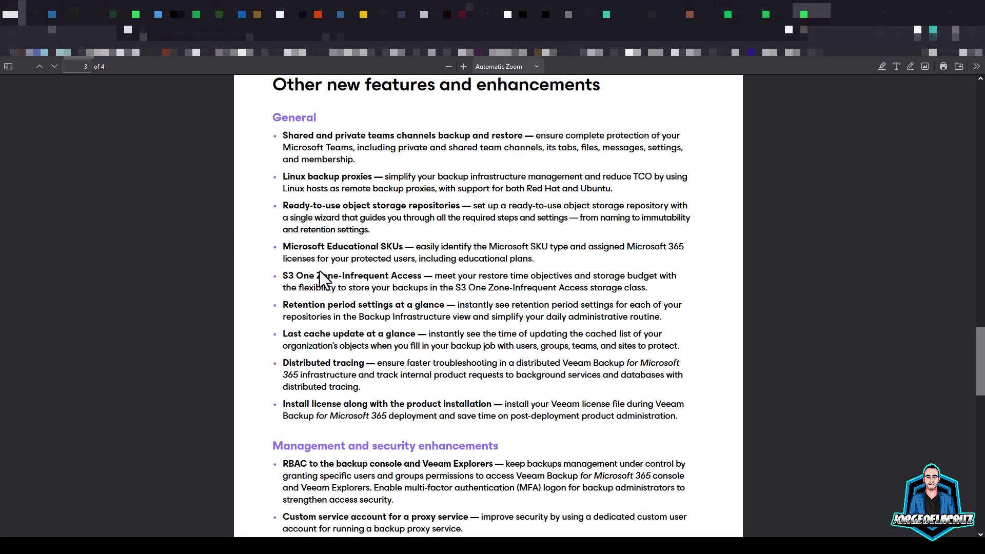
scroll(446, 357, "down", 5)
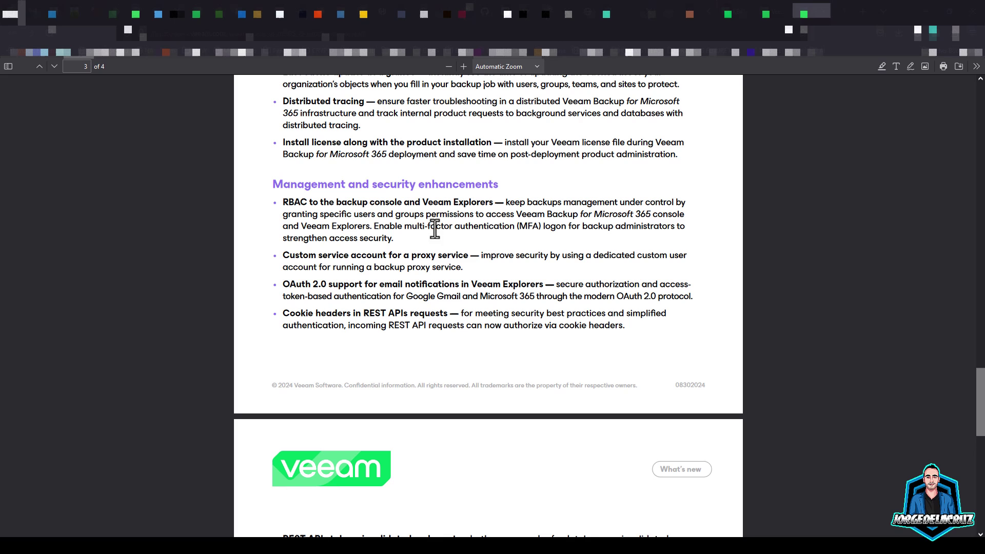
left_click(286, 203)
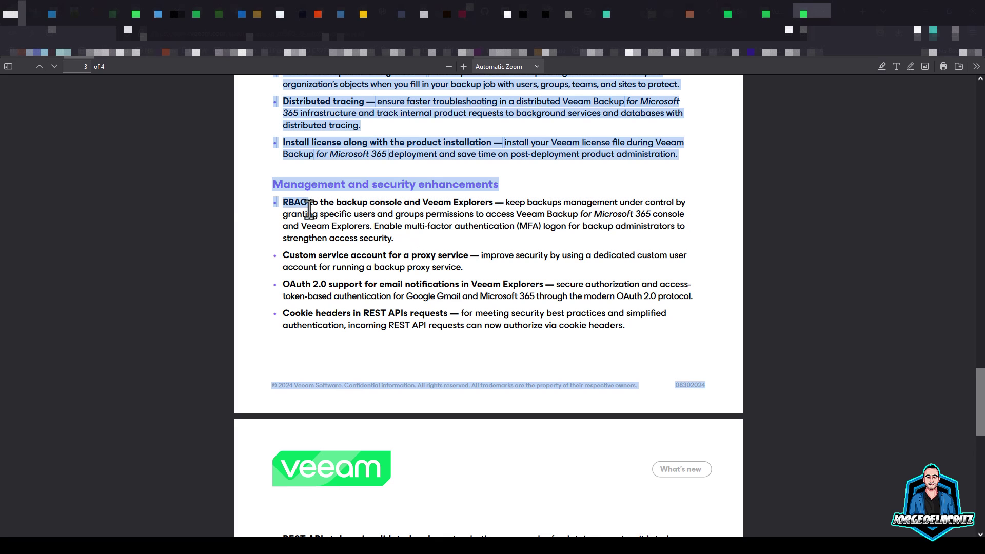
left_click_drag(286, 203, 423, 261)
left_click_drag(340, 286, 463, 297)
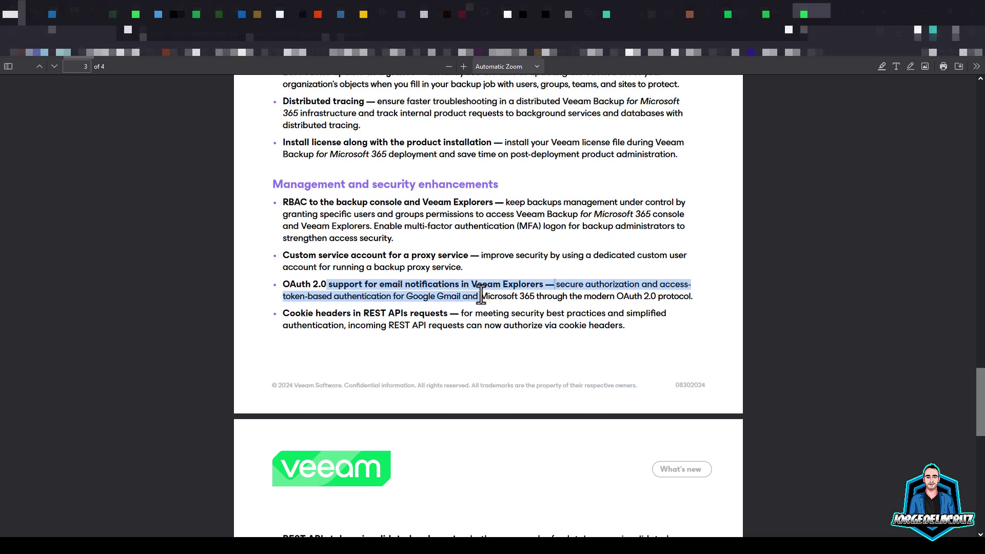
left_click(480, 297)
Step: Scroll through the rest of the PDF to the Important changes section
scroll(483, 314, "down", 3)
scroll(360, 221, "down", 4)
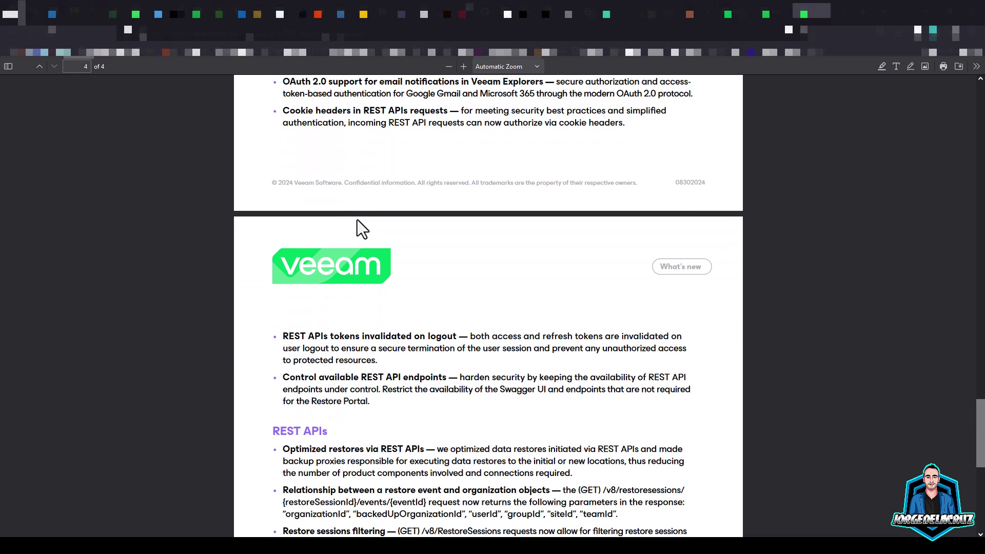
scroll(425, 367, "down", 5)
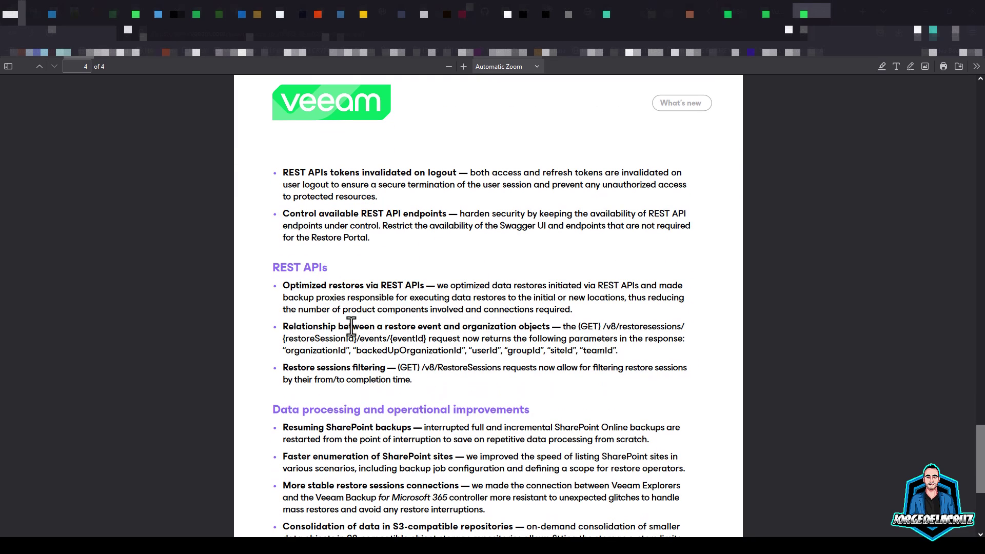
scroll(351, 327, "down", 2)
scroll(357, 323, "down", 2)
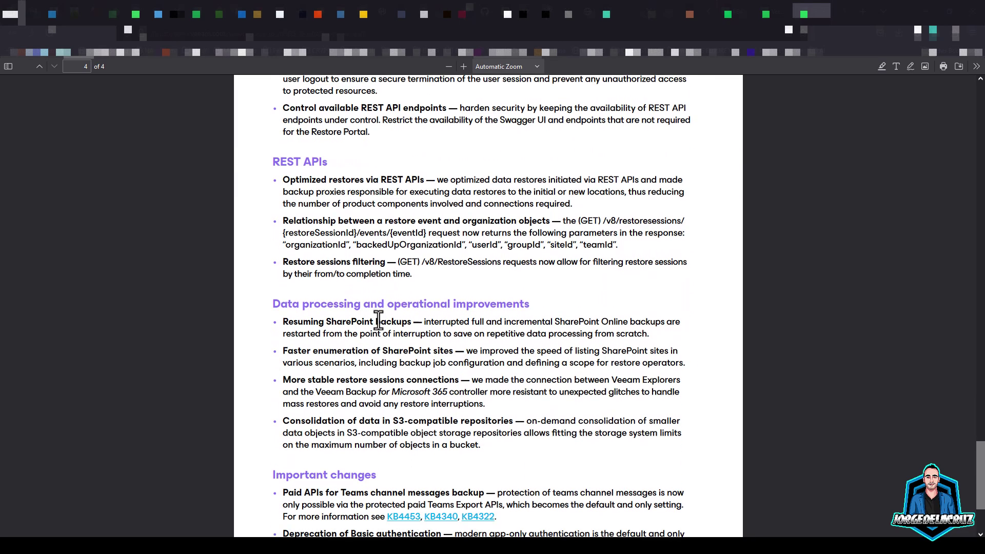
scroll(380, 318, "down", 2)
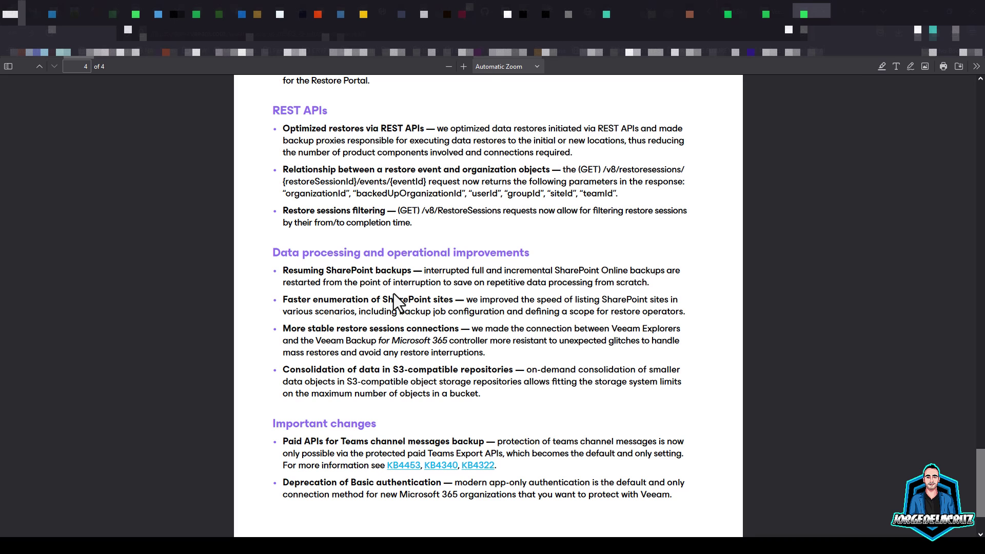
scroll(393, 294, "down", 3)
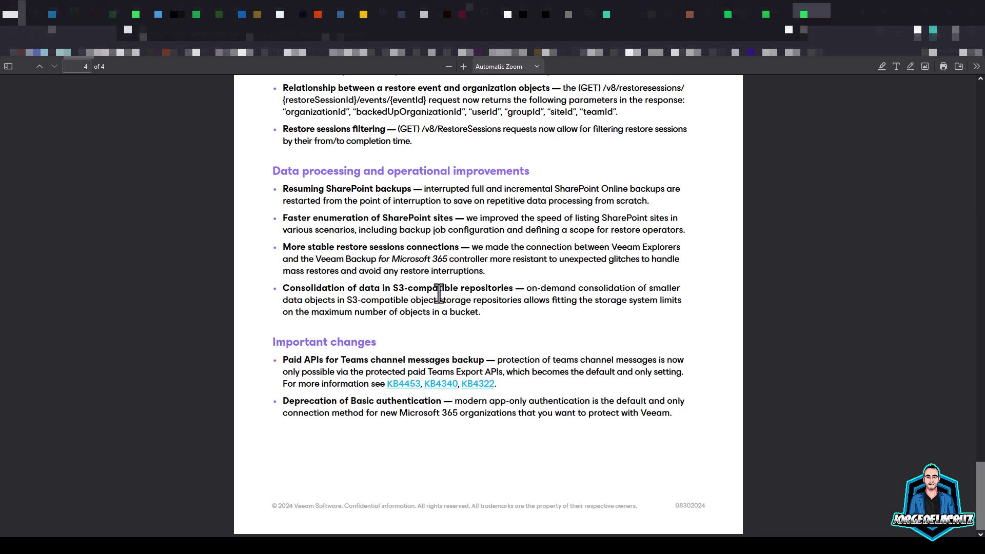
Step: Back on the downloads page, open the Veeam Backup for Microsoft 365 trial download page
key("ctrl+w")
scroll(330, 371, "down", 3)
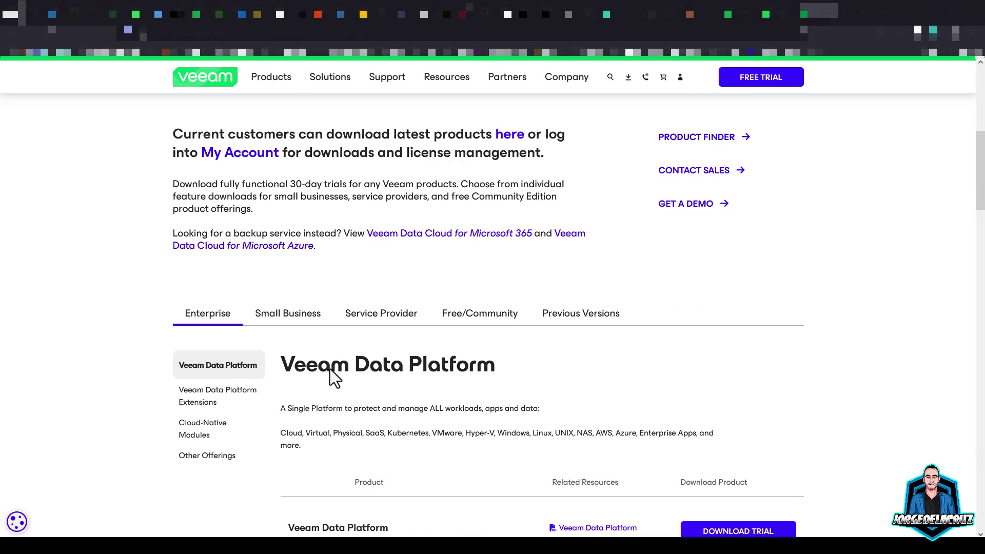
scroll(318, 365, "down", 1)
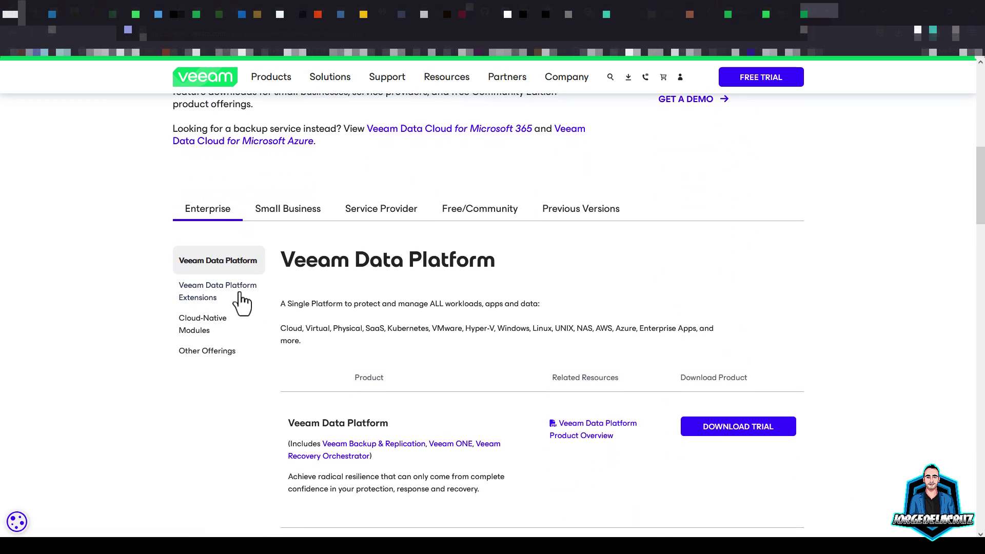
scroll(335, 340, "down", 10)
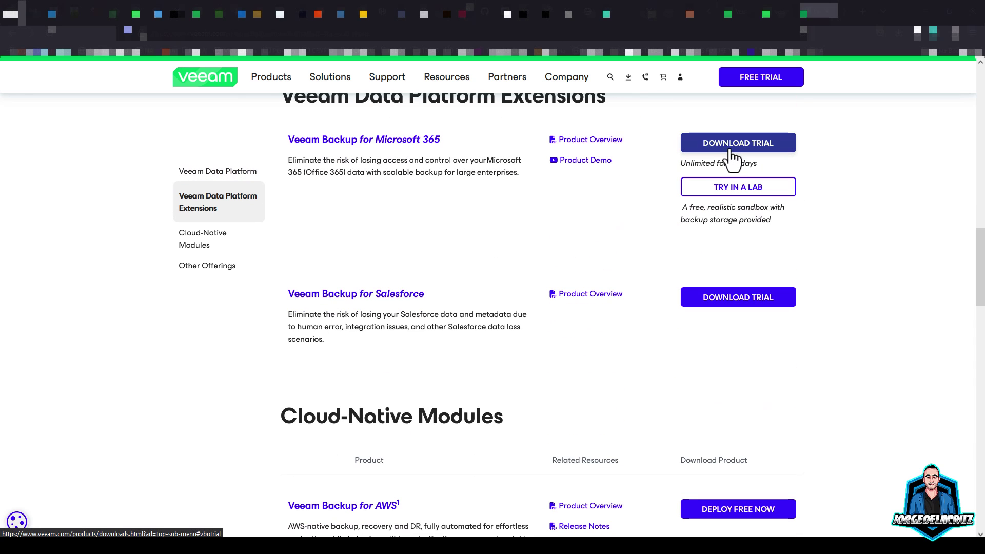
left_click(713, 148)
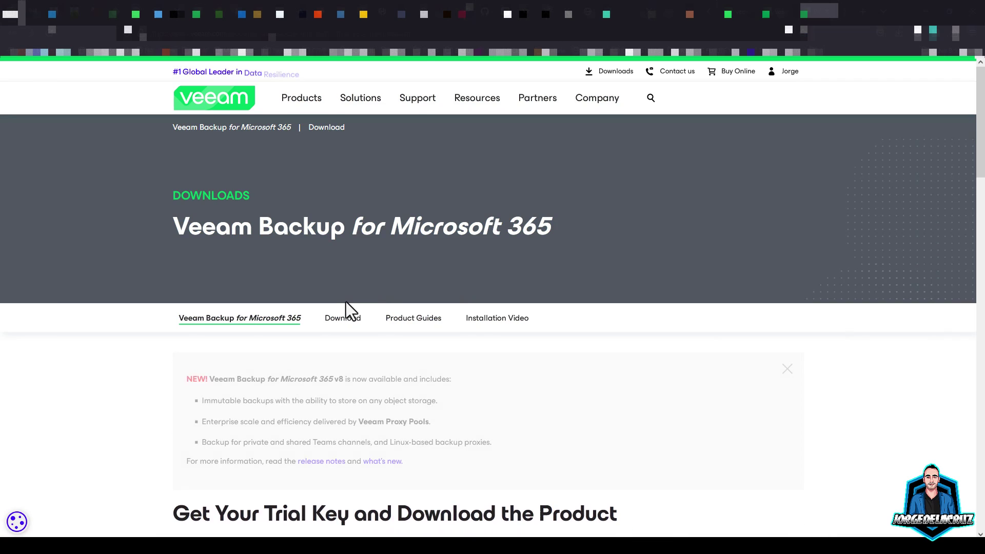
Step: Review the in-place upgrade warning for the 8.0.2.159 (1.5 GB) download and dismiss the downloads list
scroll(346, 302, "down", 10)
scroll(354, 308, "down", 1)
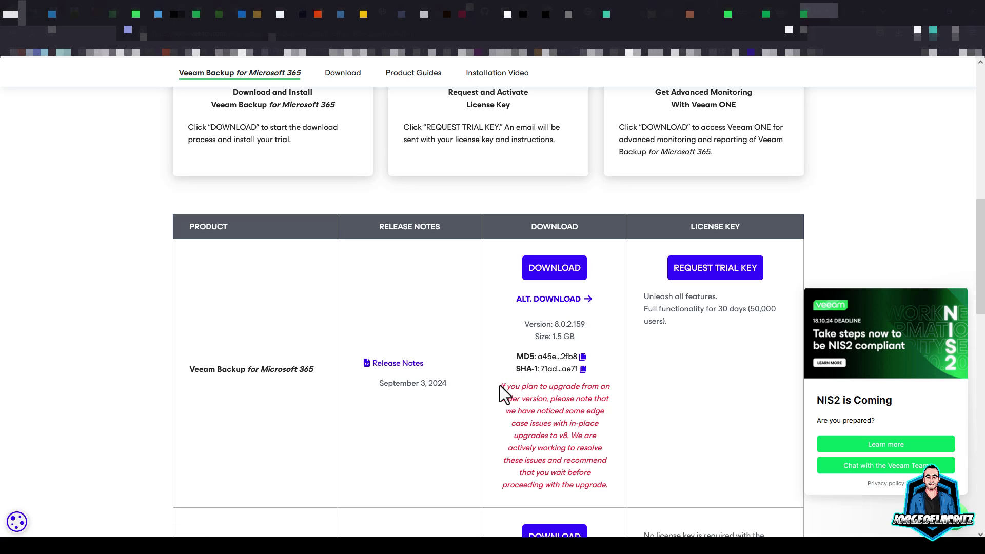
left_click_drag(501, 388, 616, 493)
left_click(559, 417)
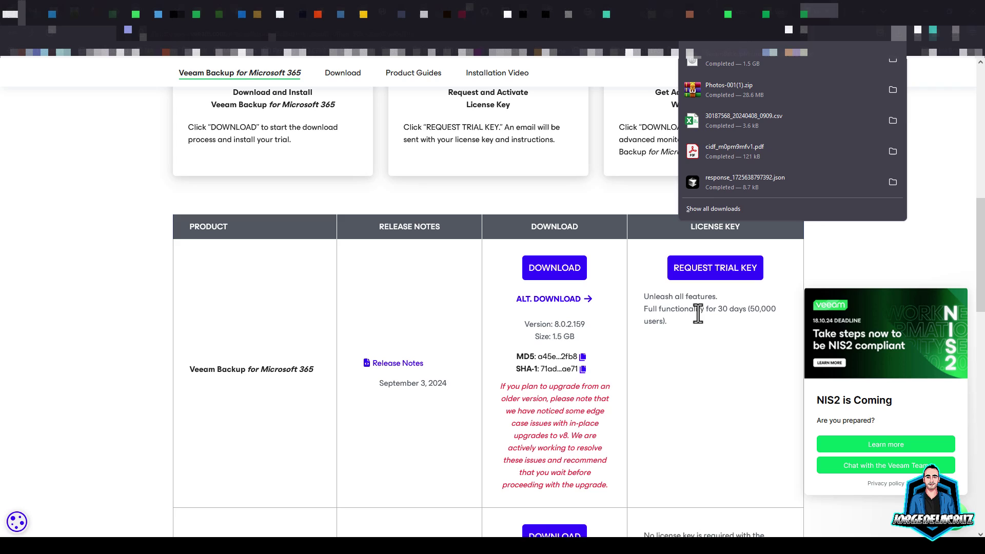
left_click(892, 61)
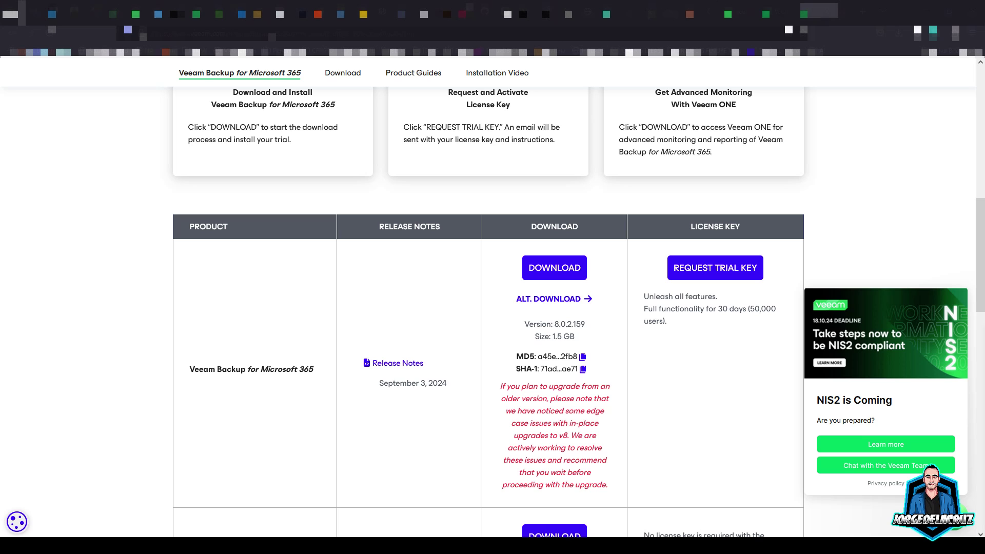
Step: Disable all four backup jobs in the console, then close it
left_click(178, 502)
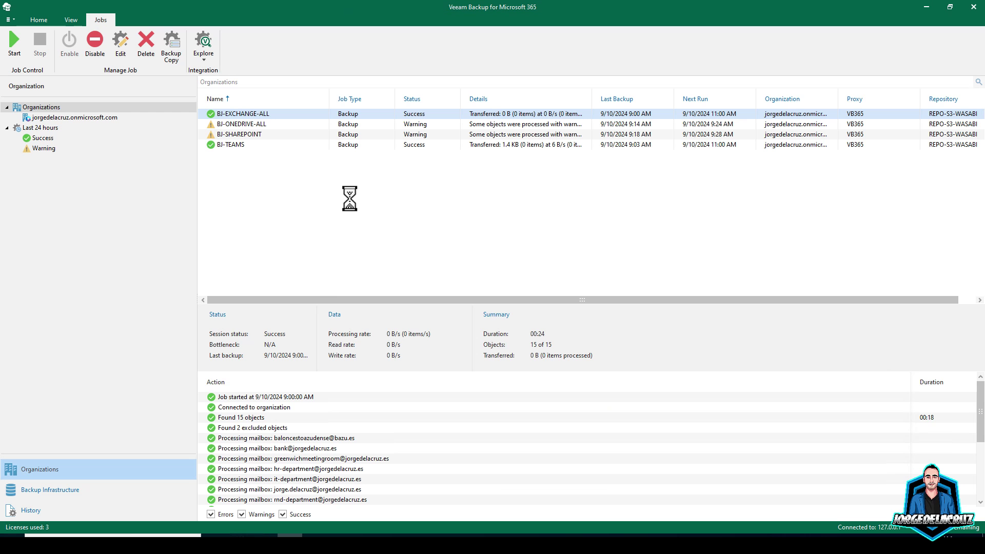
left_click(7, 19)
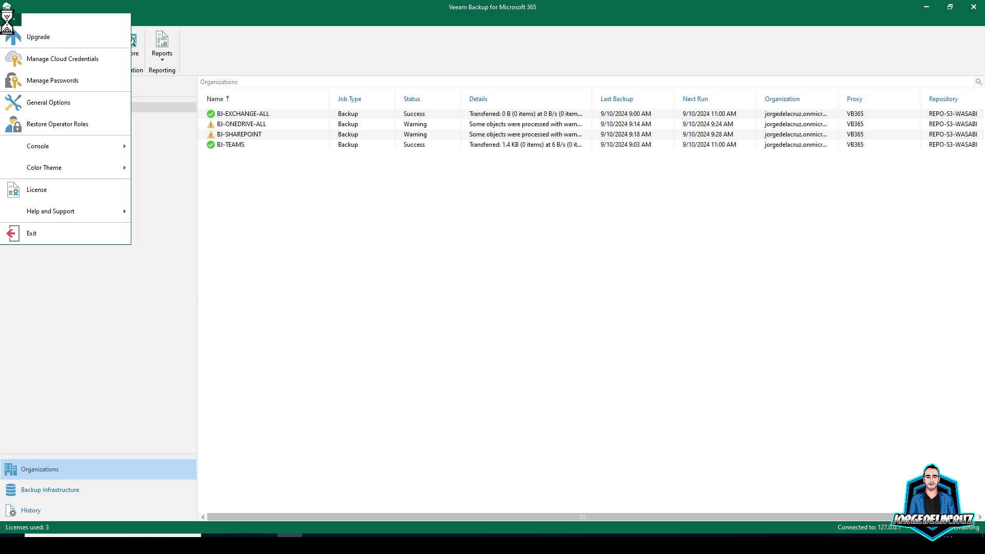
left_click(244, 145, "shift")
right_click(238, 125)
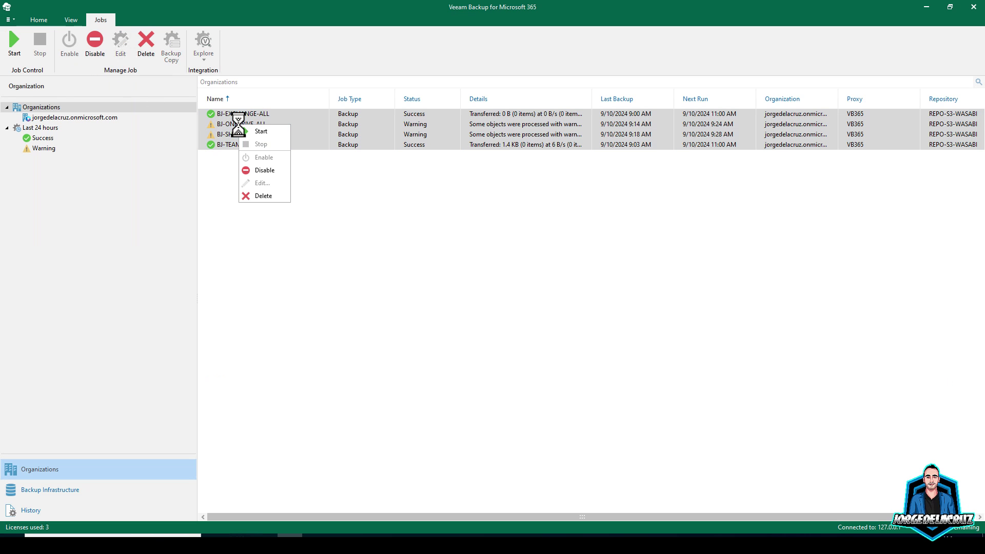
left_click(269, 169)
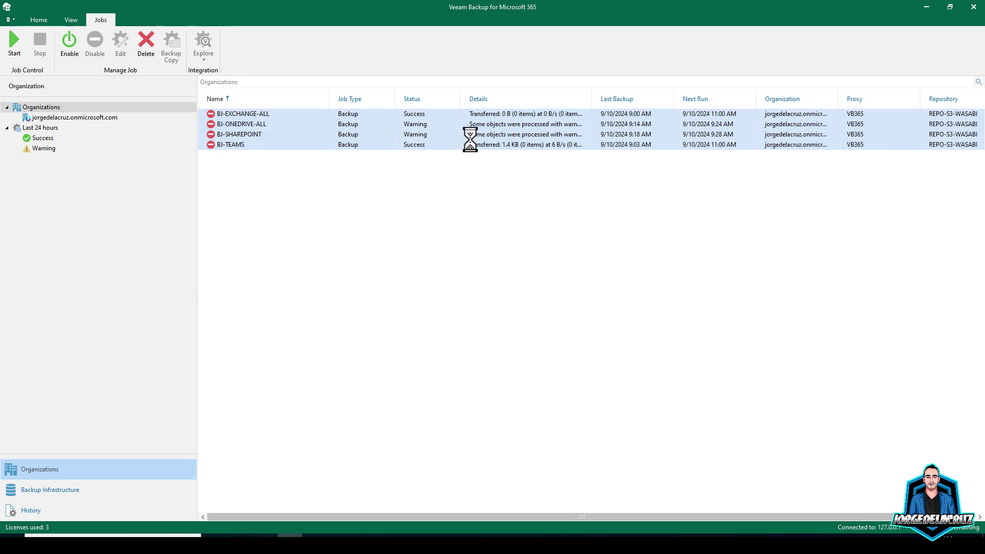
left_click(974, 7)
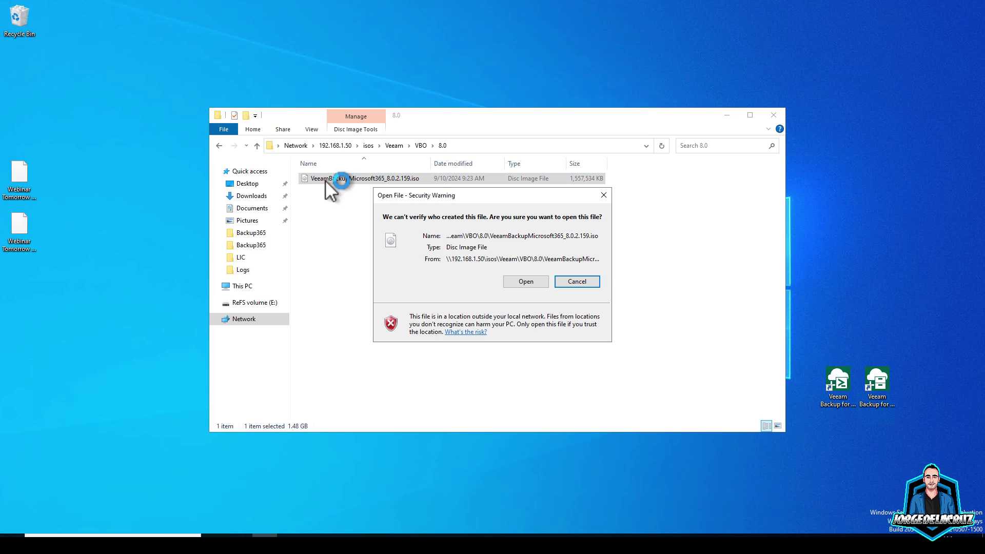
Step: Open the VeeamBackupMicrosoft365_8.0.2.159.iso image and run Veeam.Setup.exe from it
left_click(525, 281)
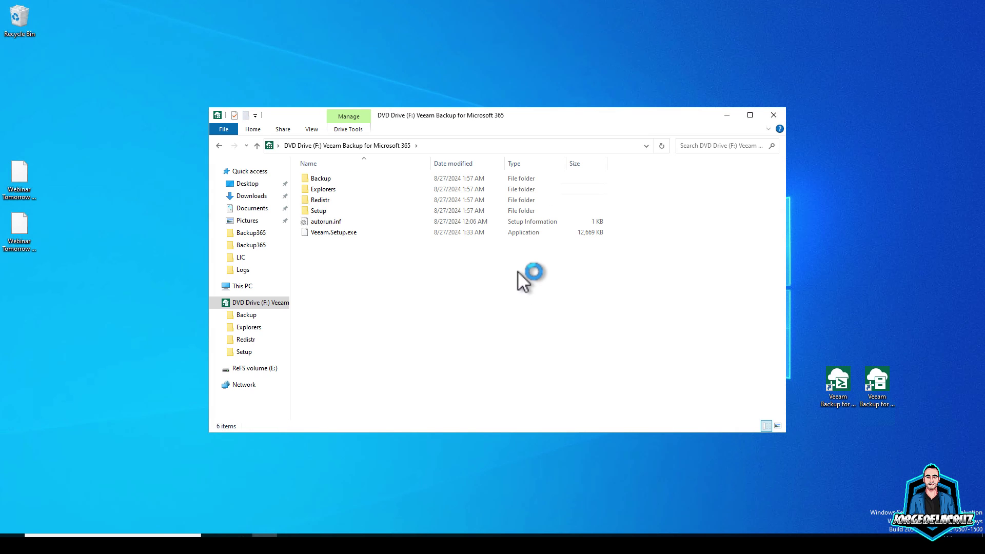
left_click(336, 233)
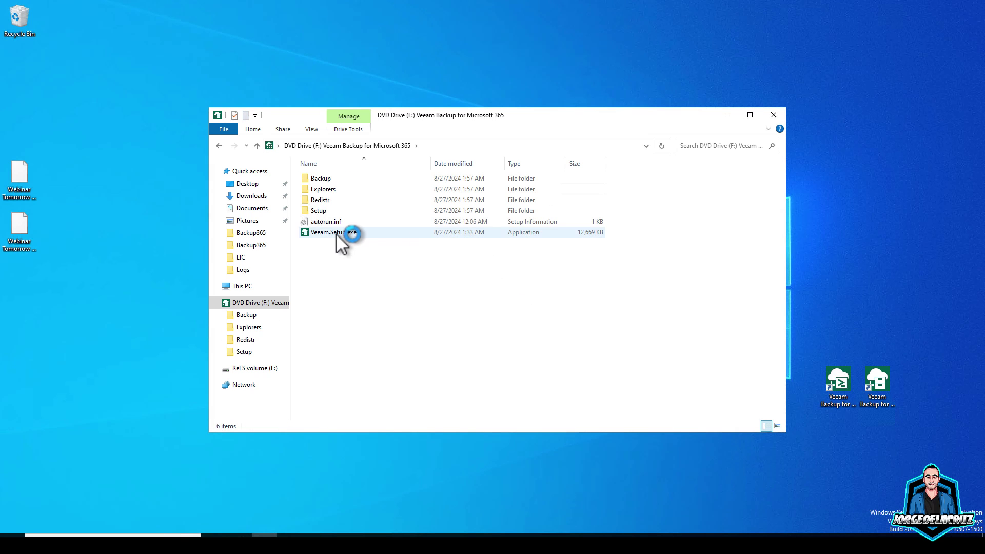
left_click(727, 118)
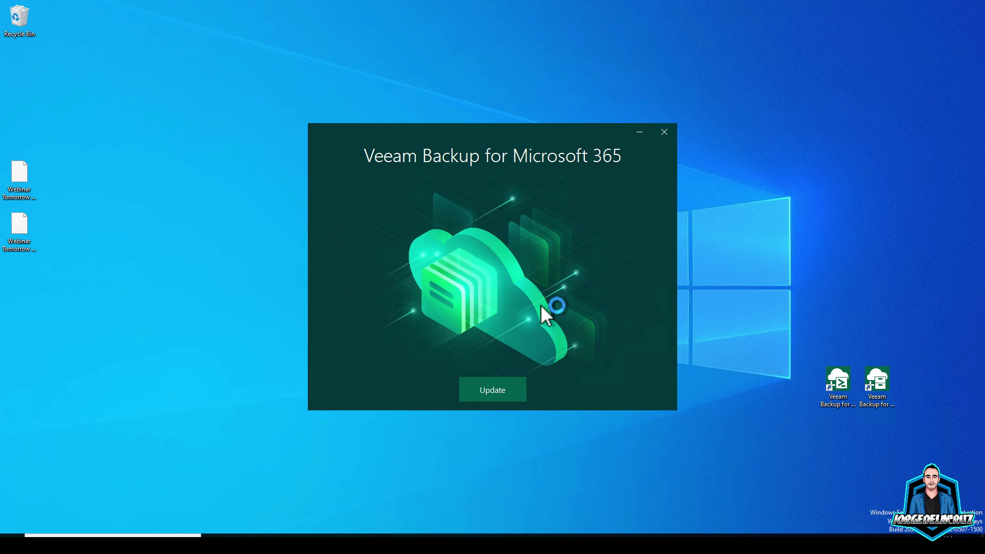
Step: Choose Update on the installer splash screen to begin upgrading to v8
left_click(501, 391)
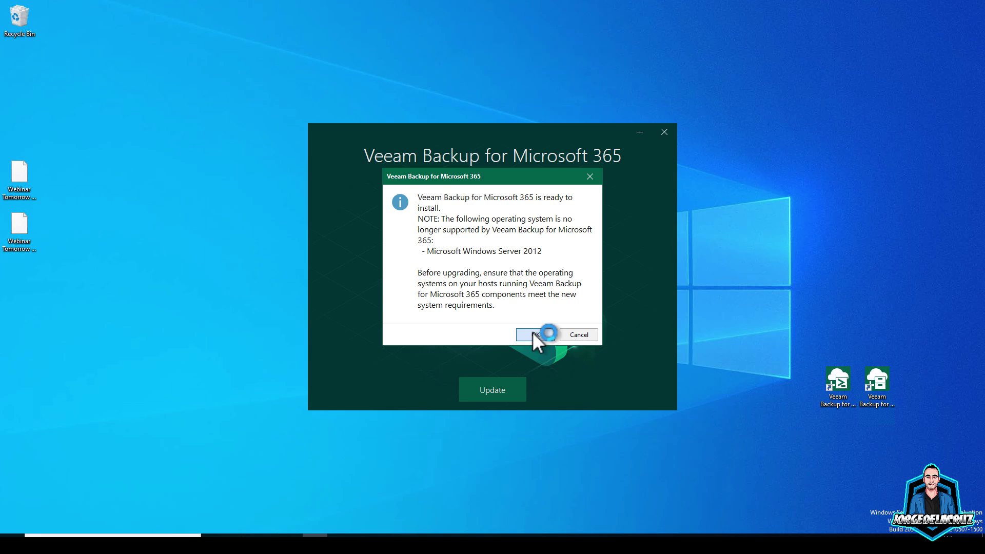
right_click(13, 536)
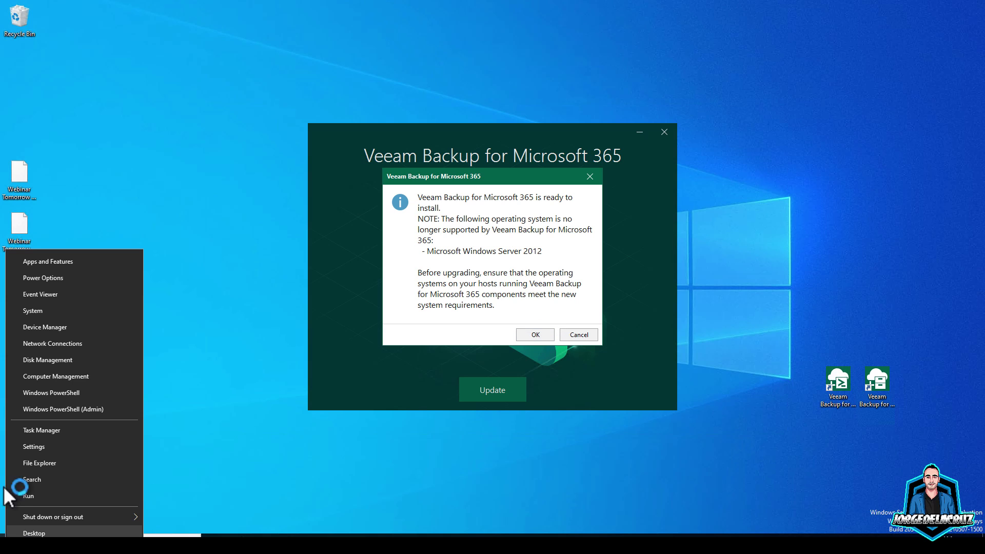
left_click(23, 313)
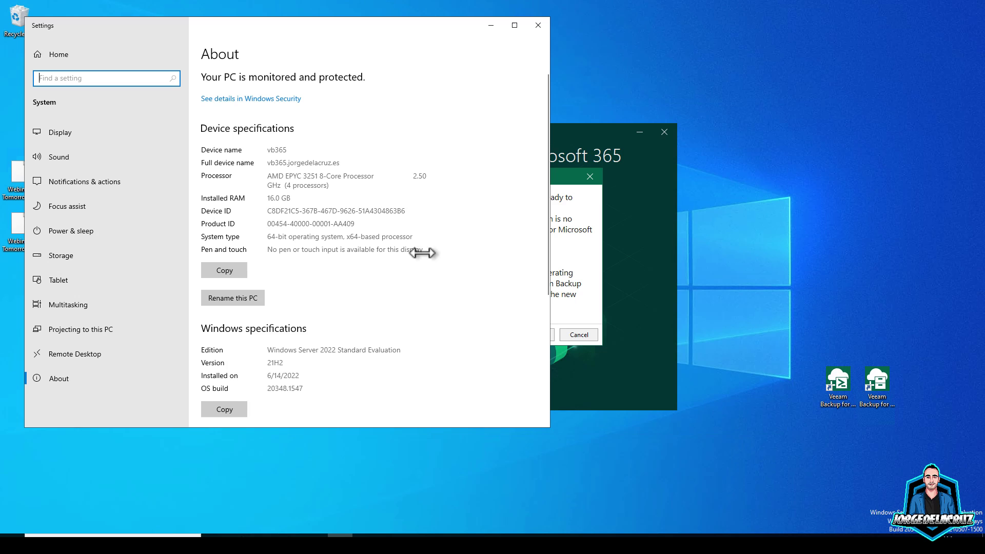
left_click(532, 25)
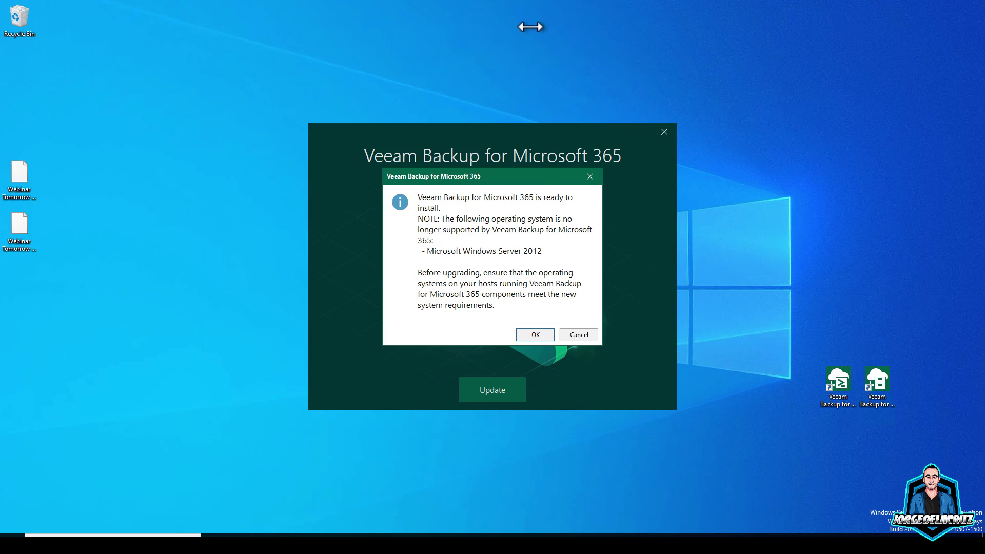
Step: Dismiss the Windows Server 2012 notice, accept the license agreement and keep the existing license file
left_click(535, 332)
left_click(595, 394)
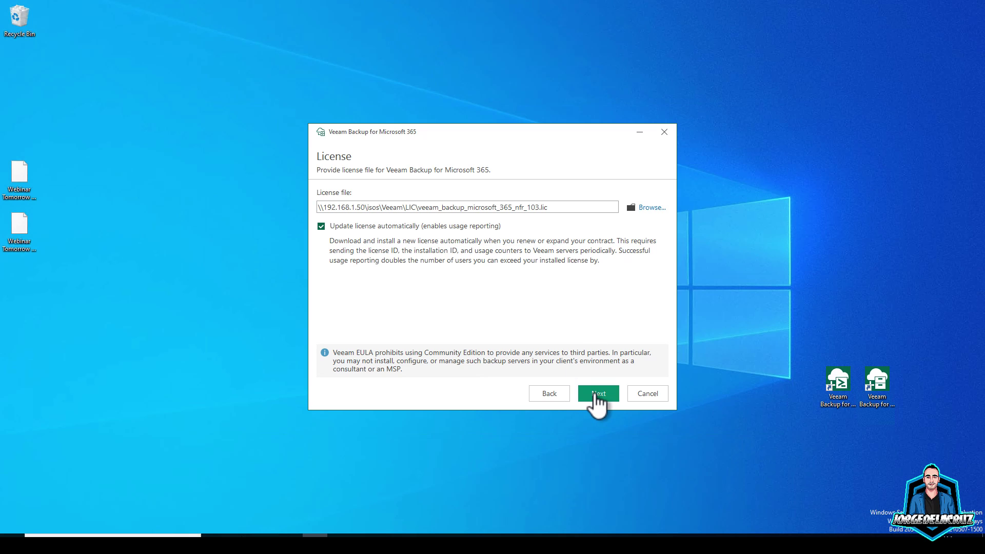
left_click(597, 396)
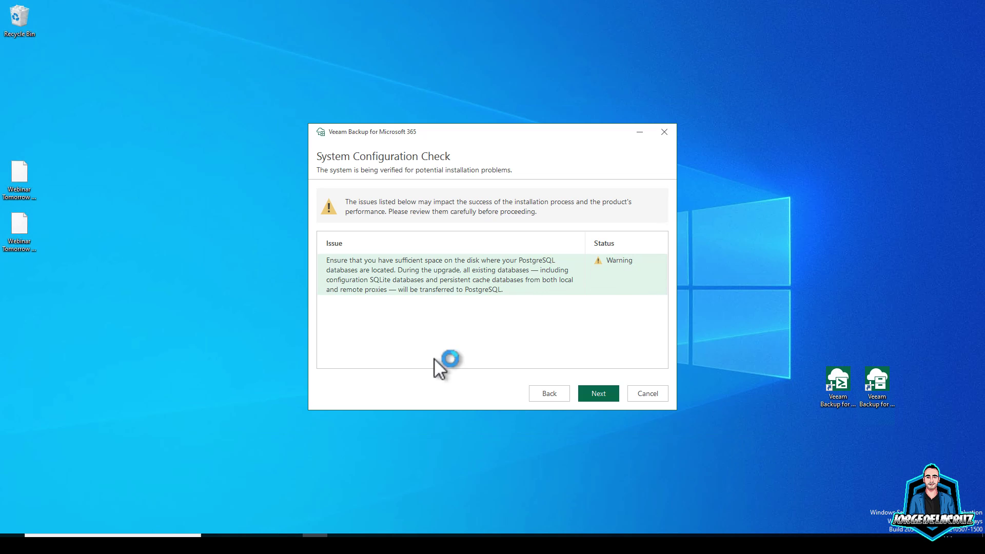
Step: Check drive C: free space (63.2 GB of 89.3 GB) in Explorer, then minimize it
left_click(265, 535)
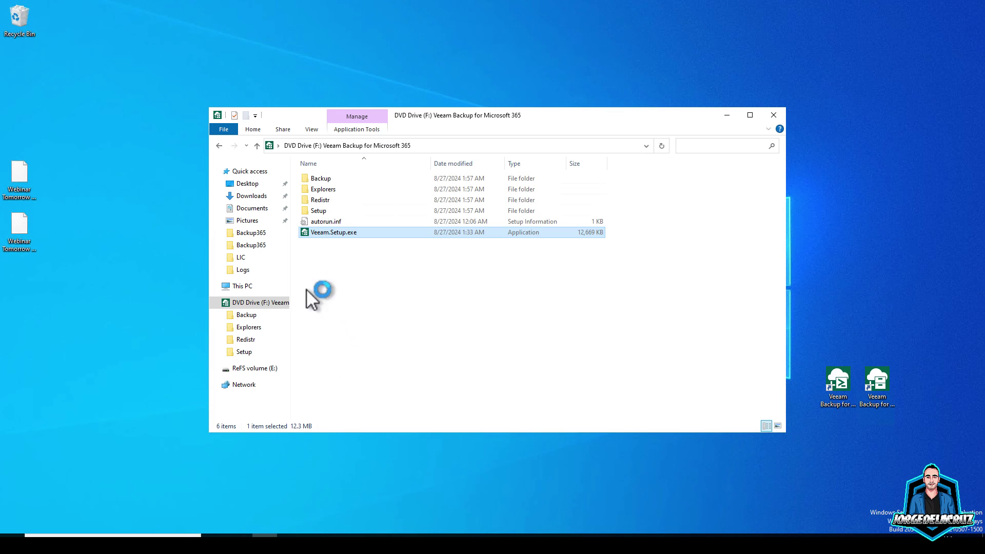
left_click(257, 287)
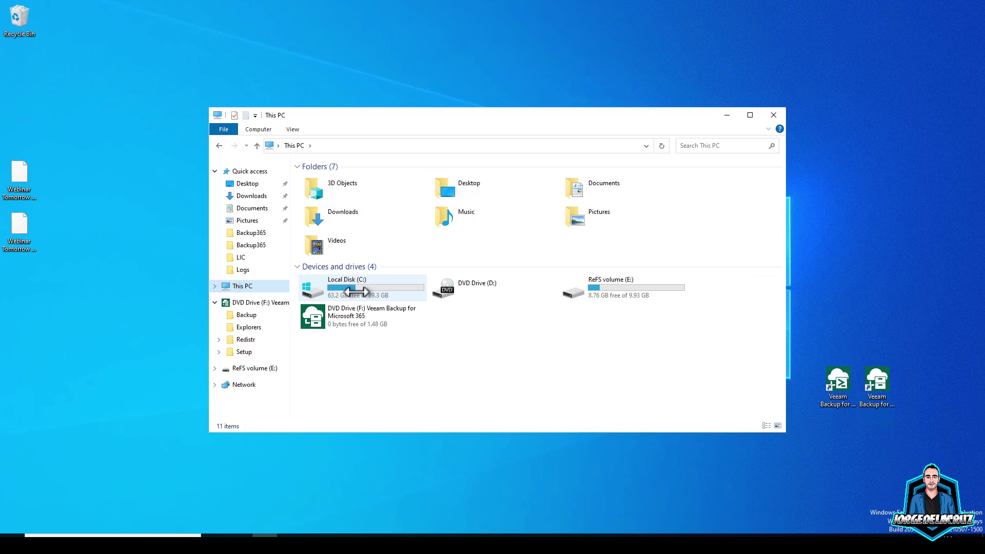
left_click(729, 114)
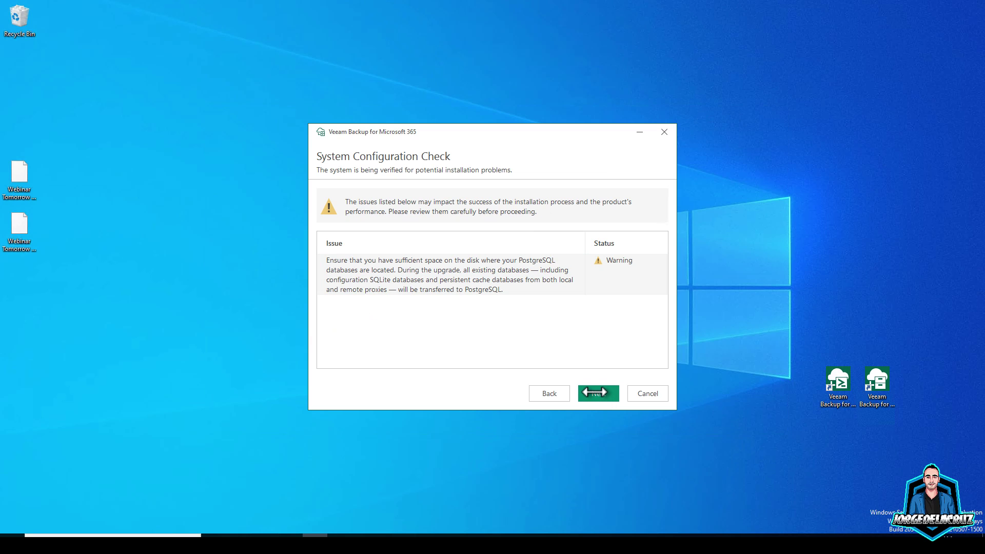
Step: Accept the PostgreSQL disk-space warning and continue to the Application Permissions Check page
left_click(598, 394)
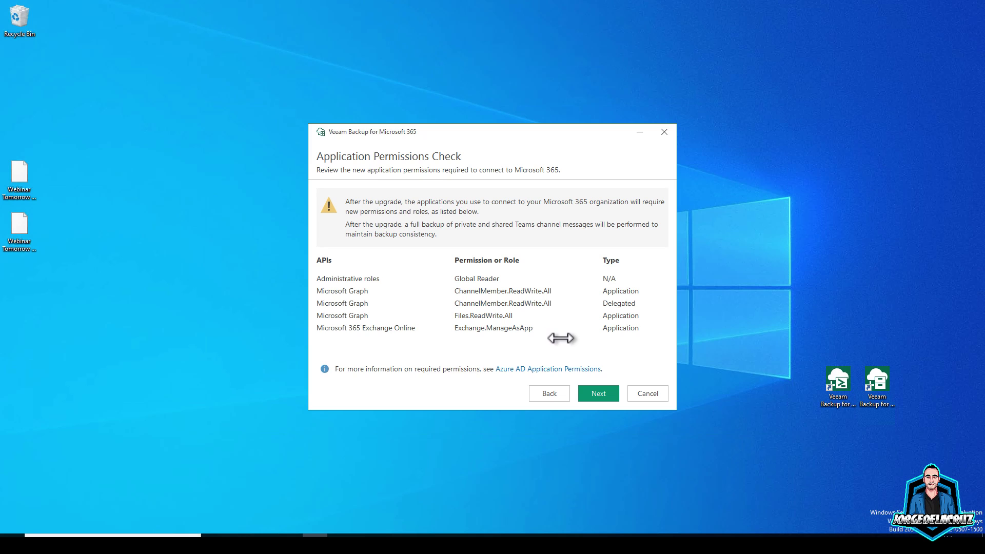
Step: Pass the permissions review and confirm the database uses a new PostgreSQL instance with Windows authentication
left_click(598, 396)
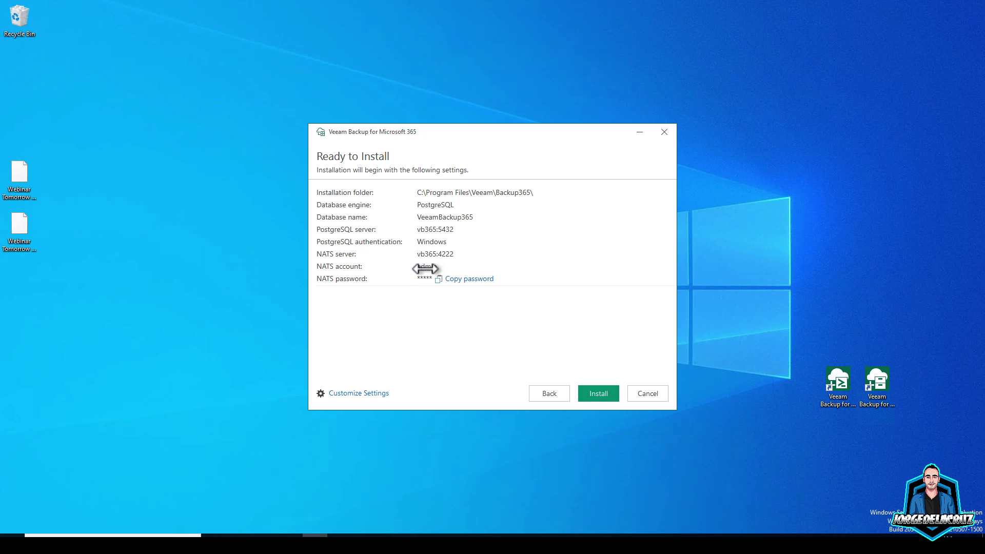
left_click(468, 279)
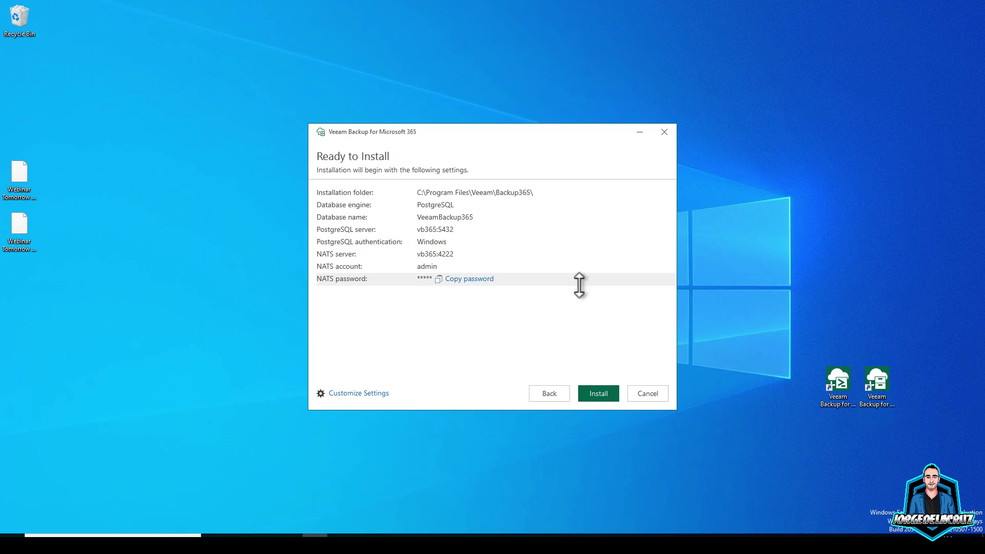
left_click(354, 393)
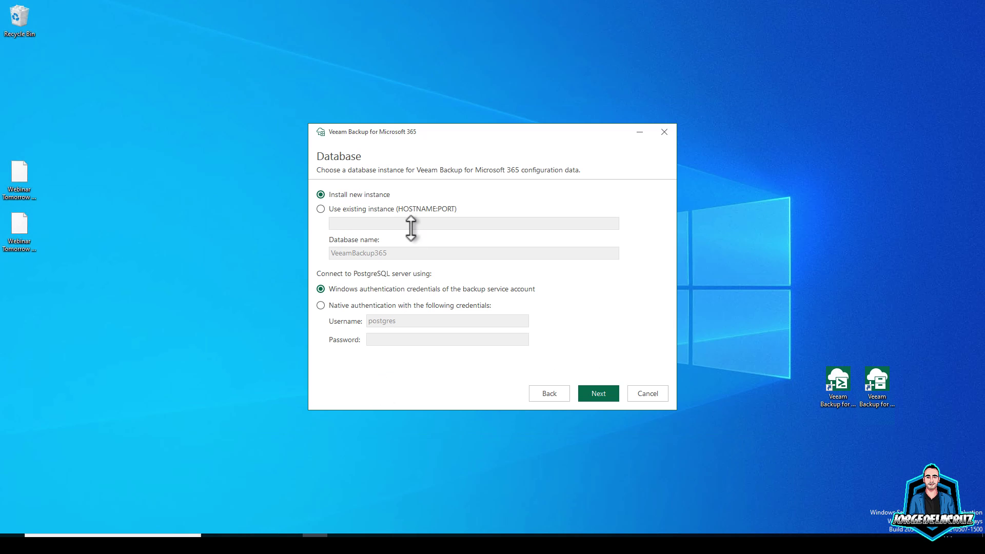
left_click(551, 394)
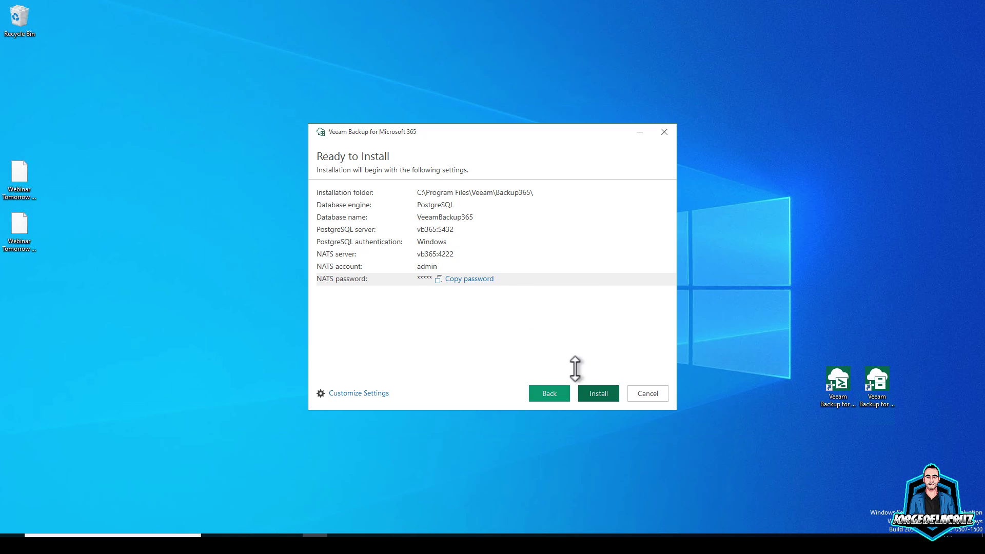
Step: Install the v8 upgrade and wait for the Successfully installed message
left_click(595, 394)
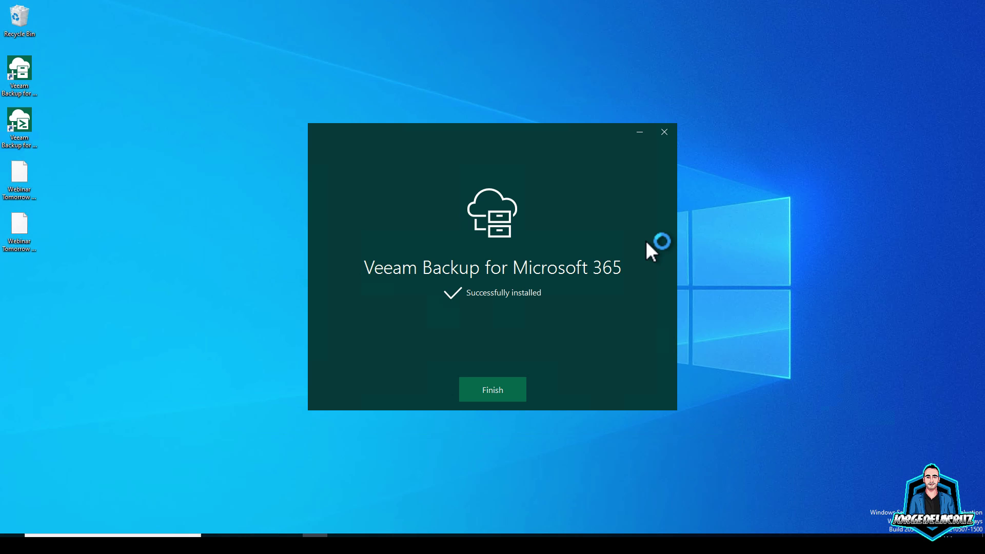
Step: Finish the installer and connect the console to 127.0.0.1:9191 with Windows session authentication
left_click(495, 395)
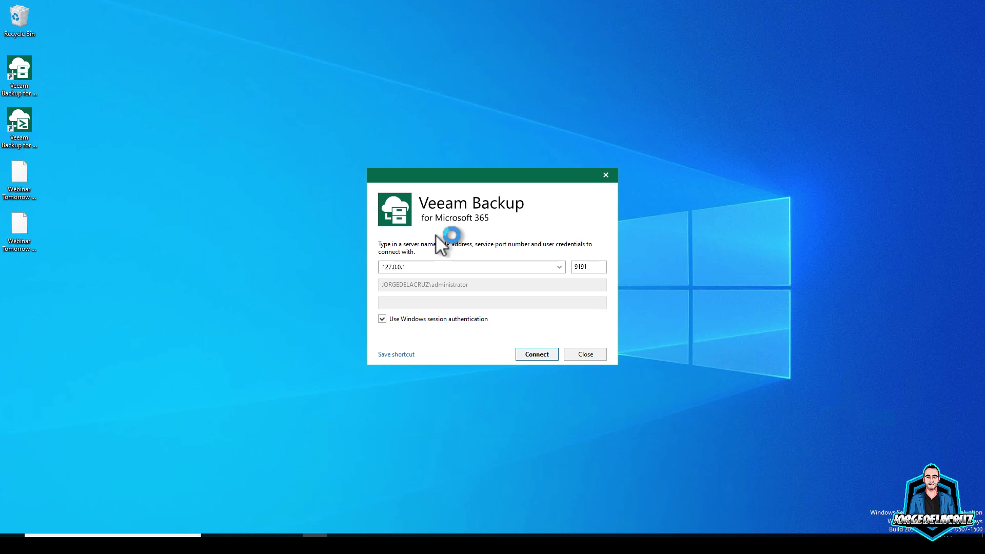
left_click(549, 354)
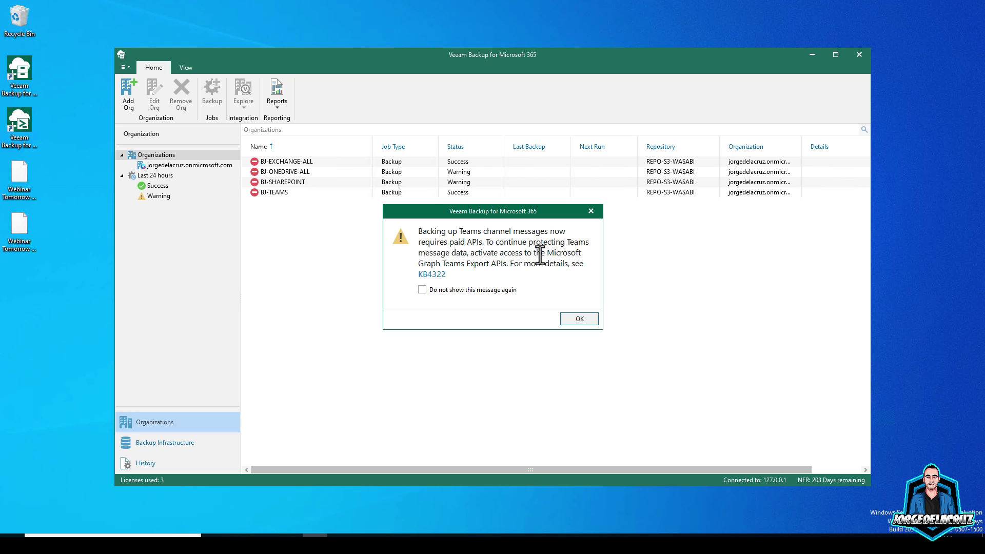
Step: Dismiss the Teams paid-API warning and enable the Exchange, OneDrive and SharePoint backup jobs
left_click(574, 320)
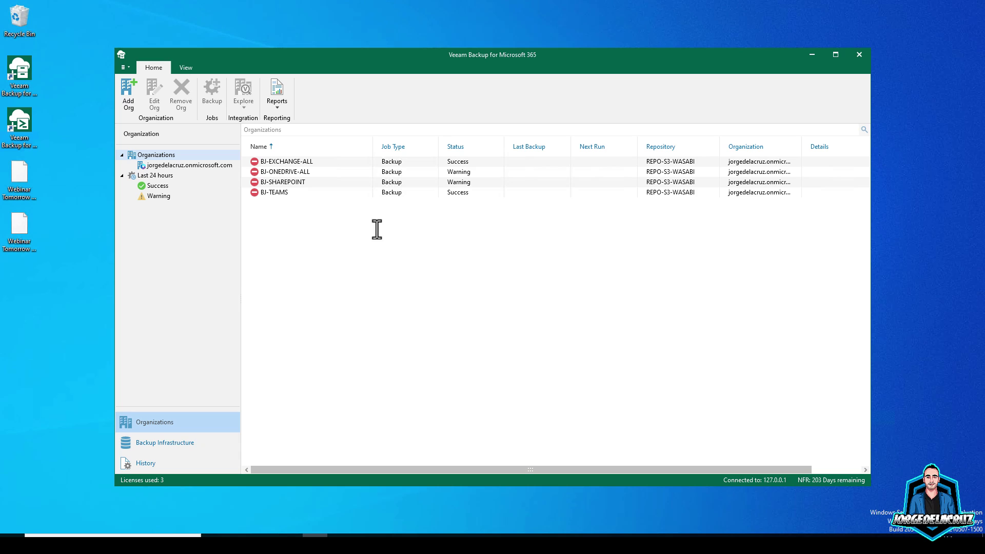
left_click(282, 162)
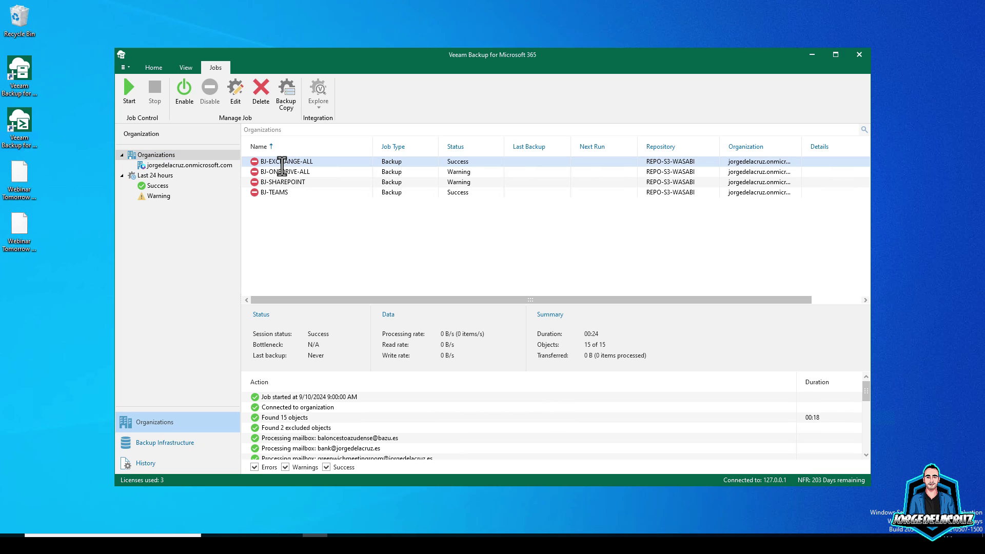
left_click(285, 183, "shift")
right_click(285, 183)
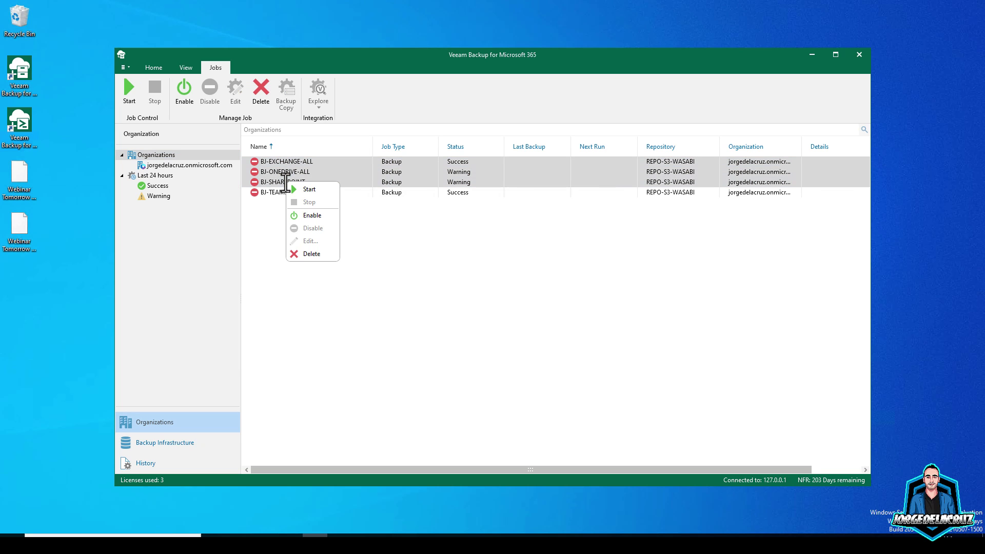
left_click(307, 213)
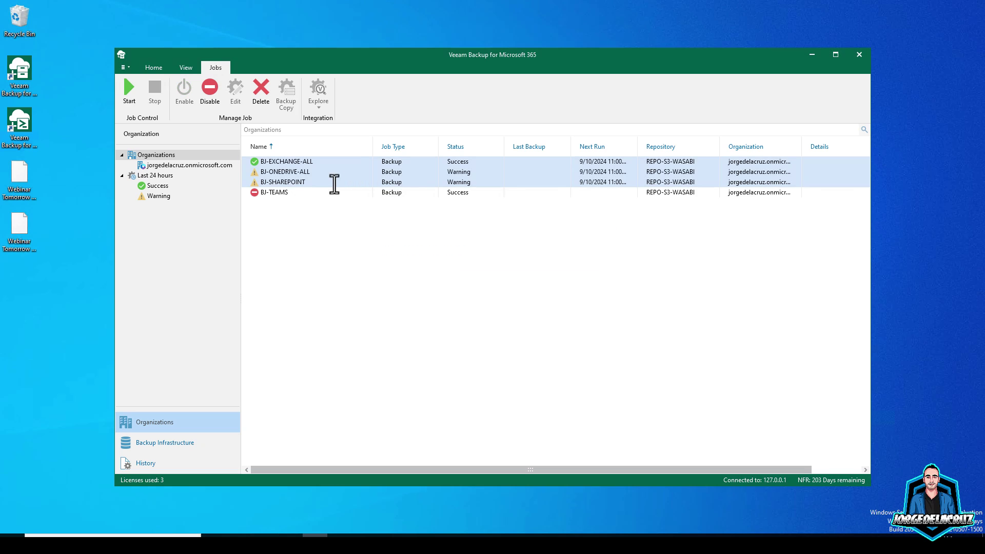
Step: Start the three jobs and open the BJ-EXCHANGE-ALL session details showing the failure
right_click(282, 174)
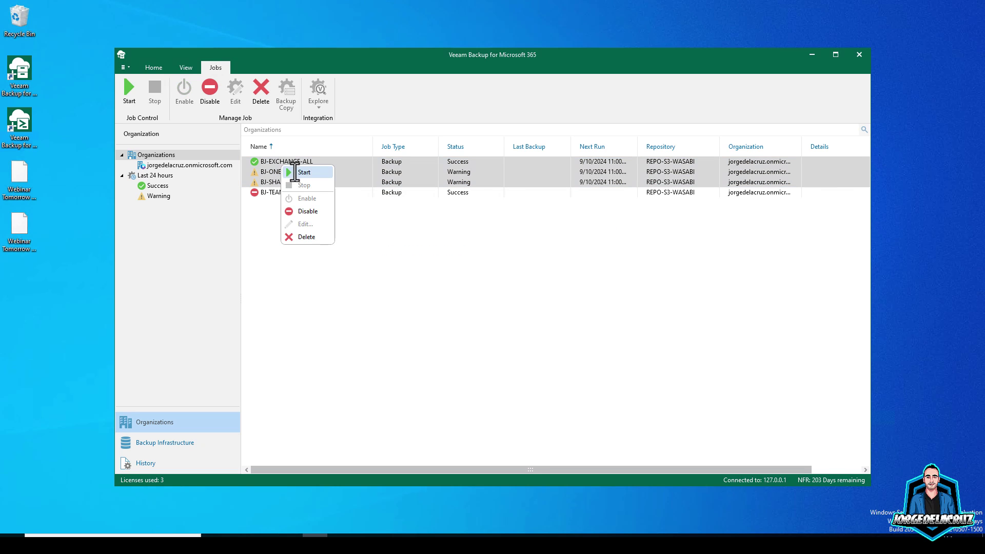
left_click(300, 191)
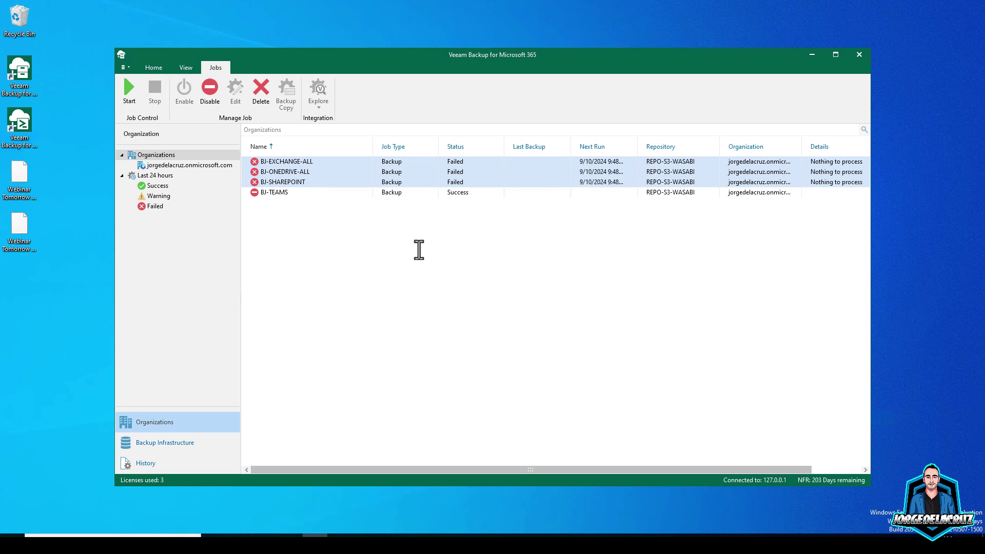
left_click(305, 259)
left_click(289, 162)
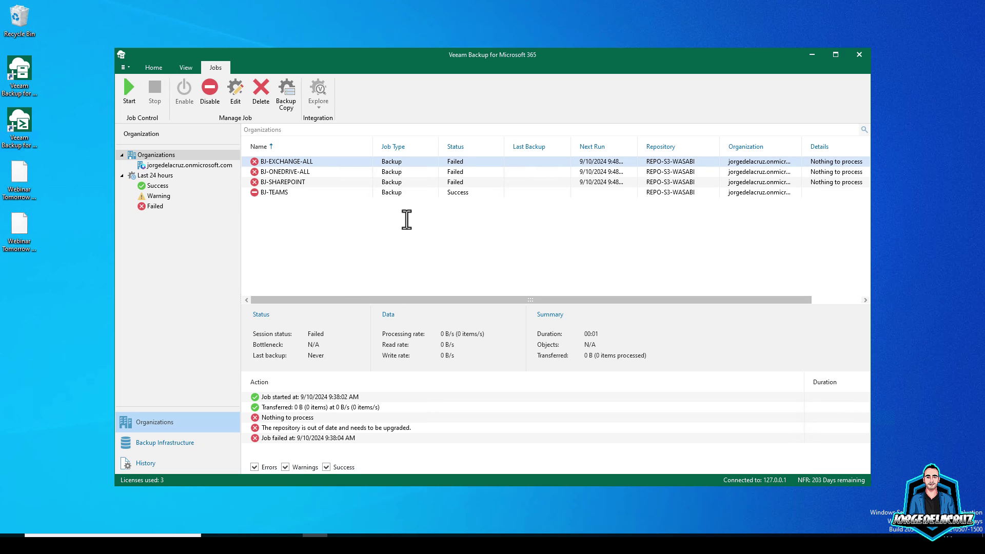
Step: Browse the backup proxies and the unindexed, invalid and out-of-date repository lists
left_click(164, 444)
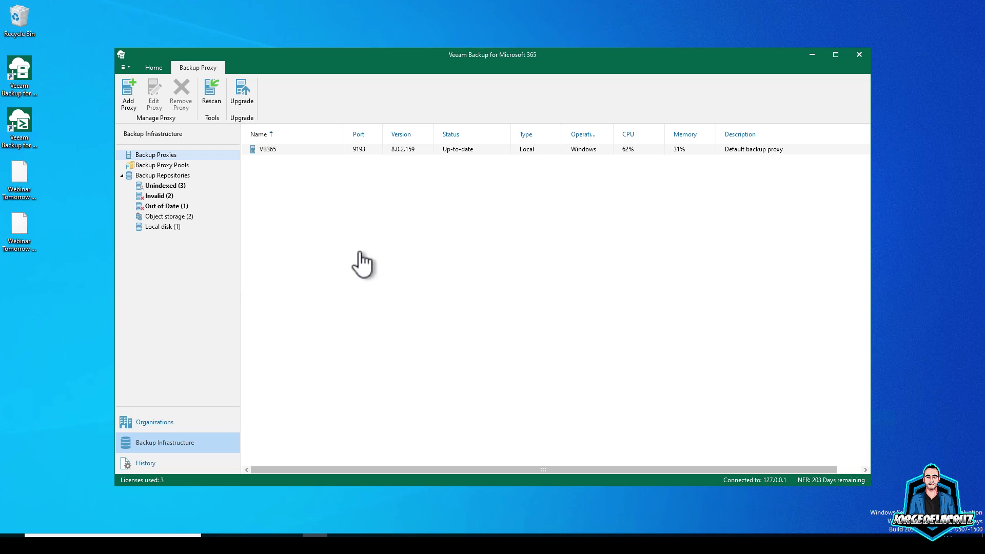
left_click(161, 188)
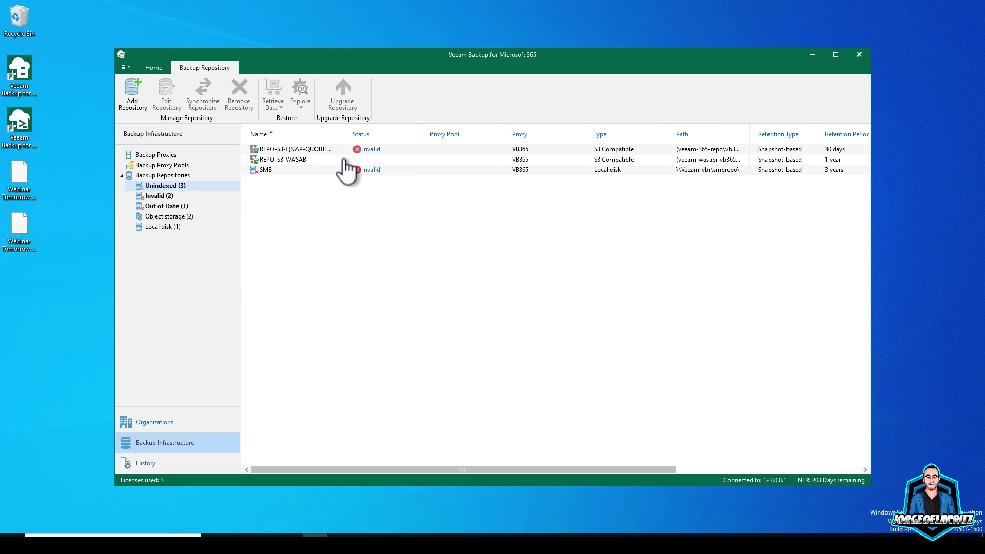
left_click(163, 206)
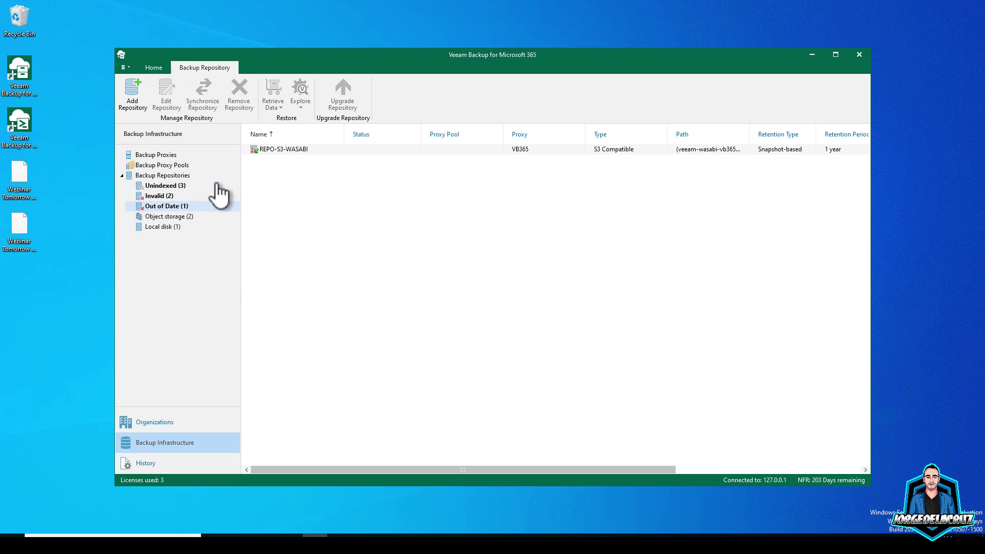
left_click(155, 154)
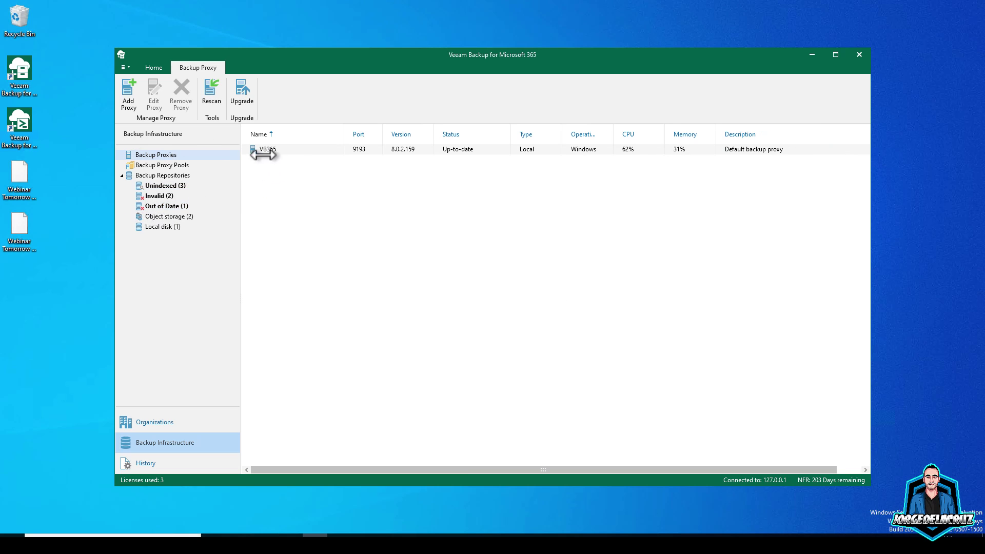
left_click(154, 185)
left_click(154, 196)
left_click(160, 206)
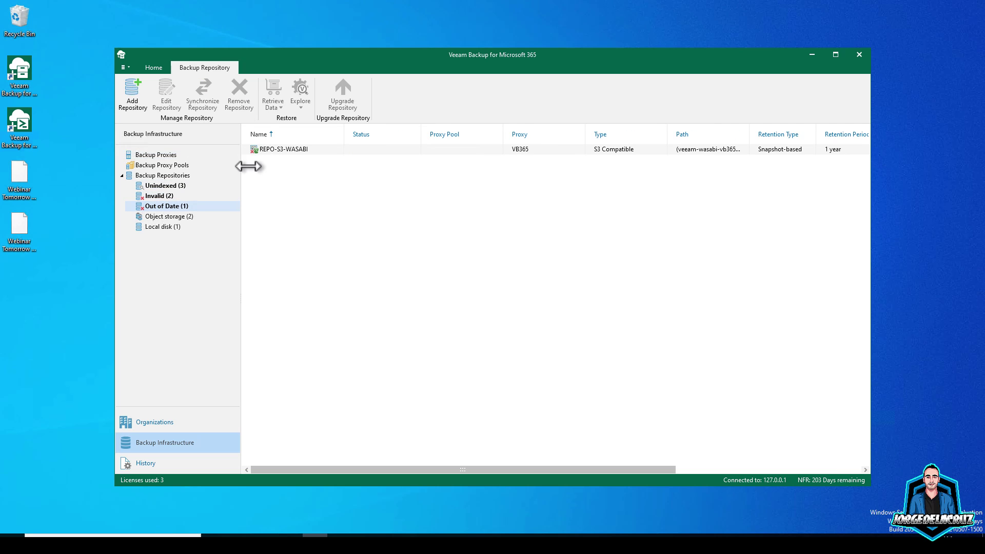
Step: Upgrade REPO-S3-WASABI and confirm it now appears as indexing under Unindexed
right_click(281, 149)
left_click(308, 171)
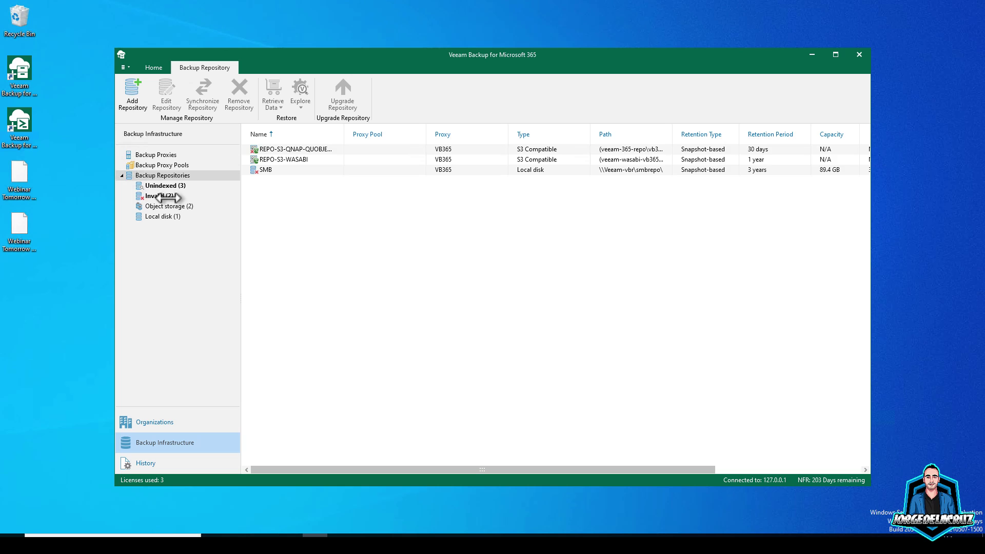
left_click(158, 187)
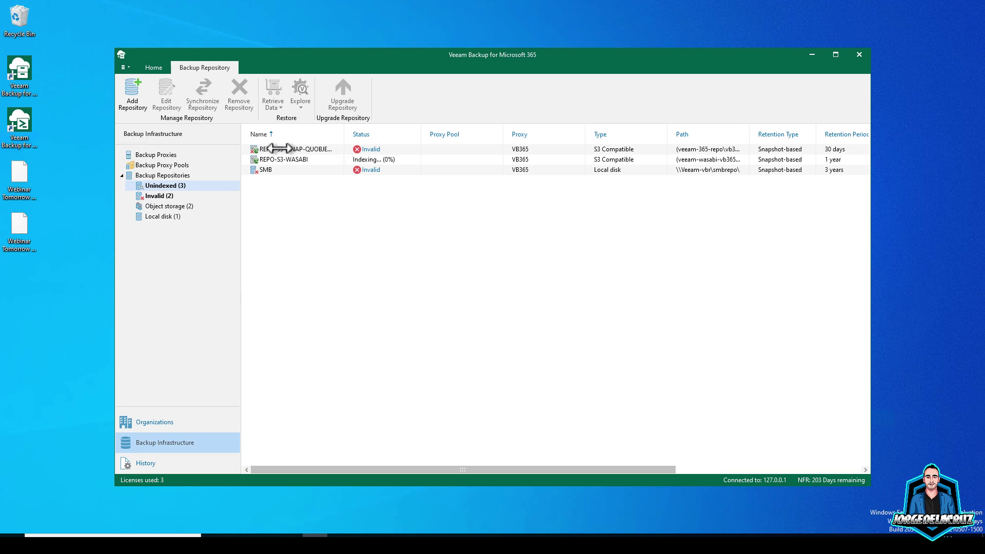
Step: Remove the invalid QUOBJE repository, confirming with Yes
left_click(288, 159)
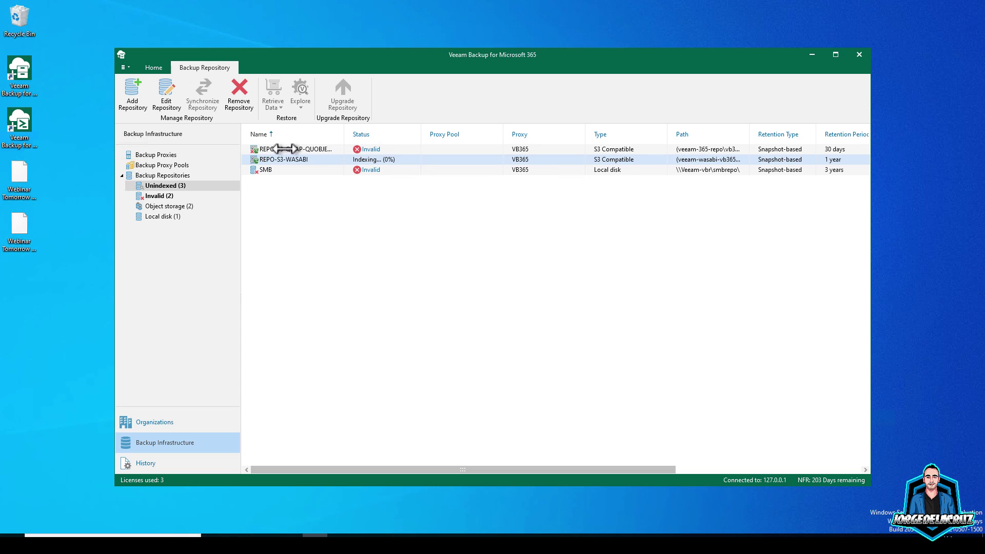
left_click(284, 149)
left_click(286, 159)
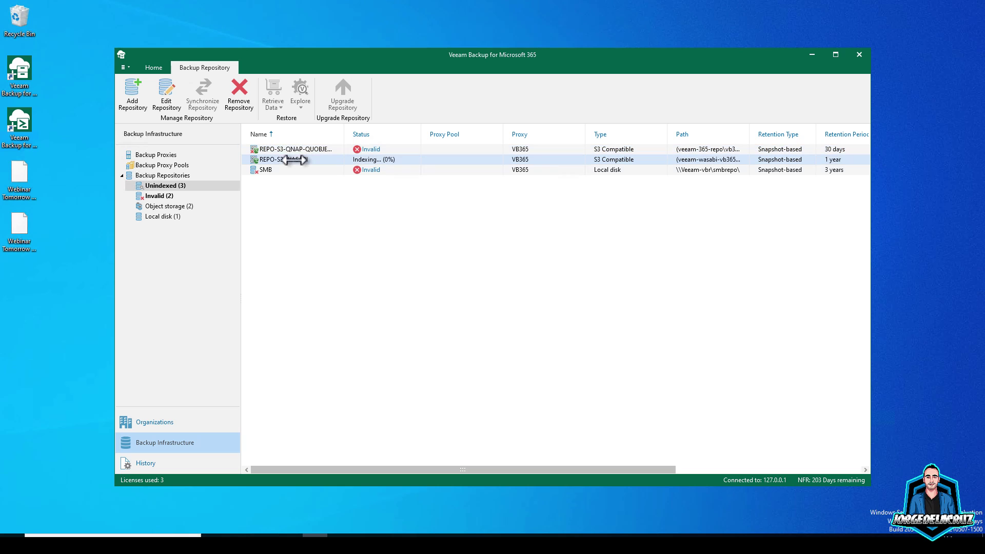
left_click(292, 147)
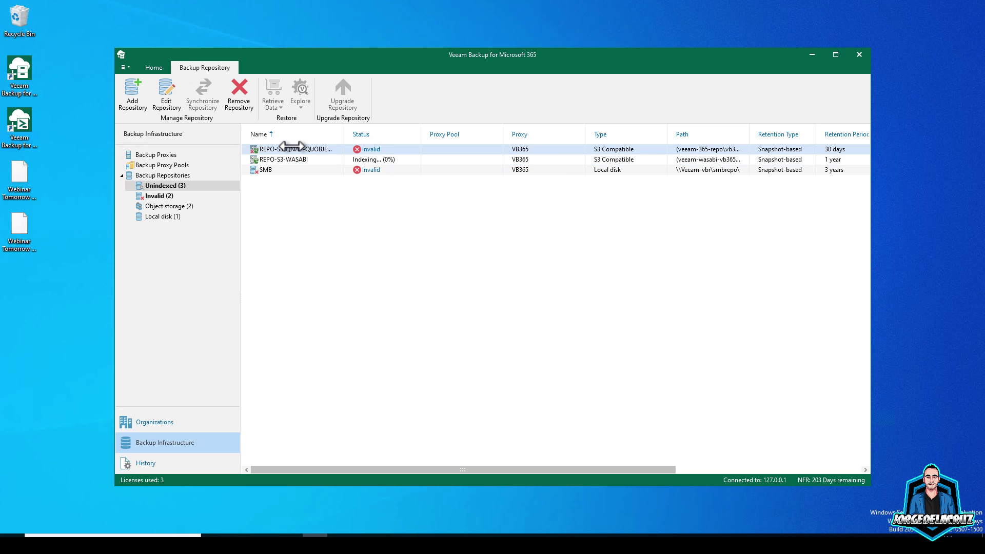
right_click(291, 146)
left_click(313, 169)
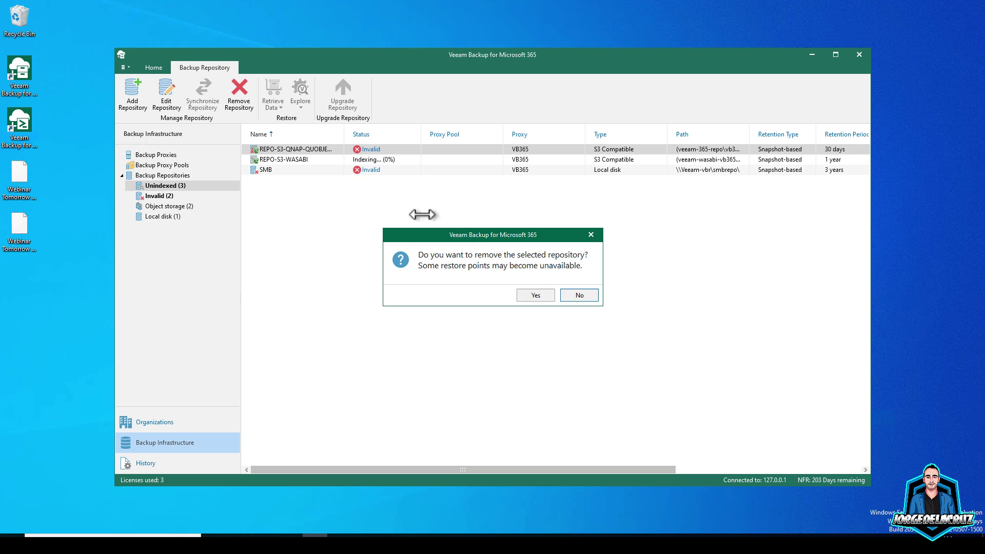
left_click(536, 295)
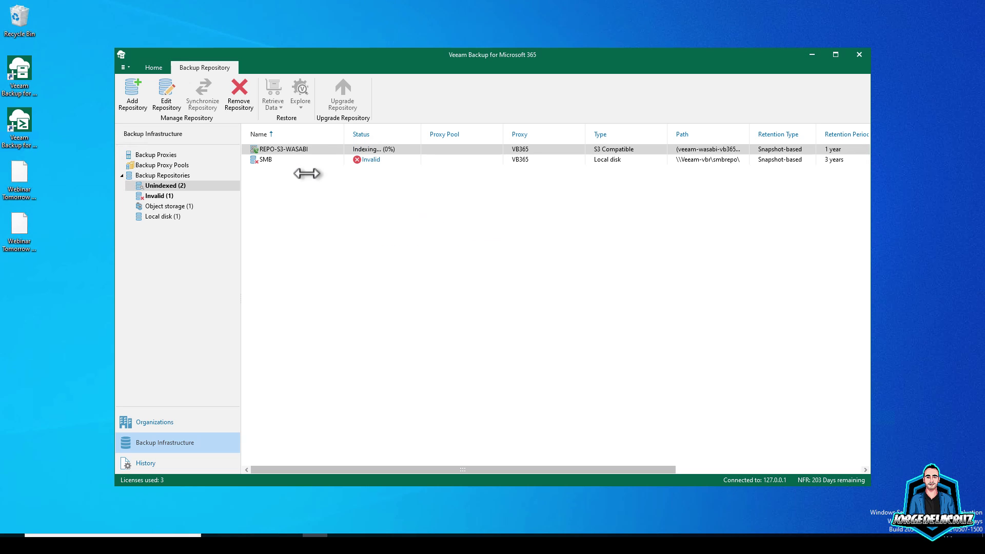
Step: Remove the invalid SMB repository, confirming with Yes
left_click(270, 160)
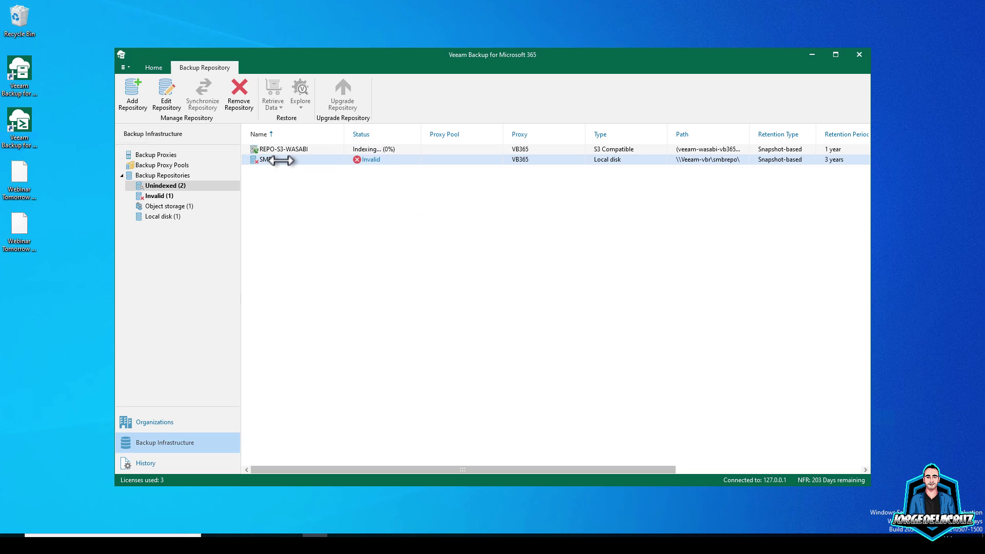
right_click(282, 161)
left_click(308, 183)
left_click(537, 292)
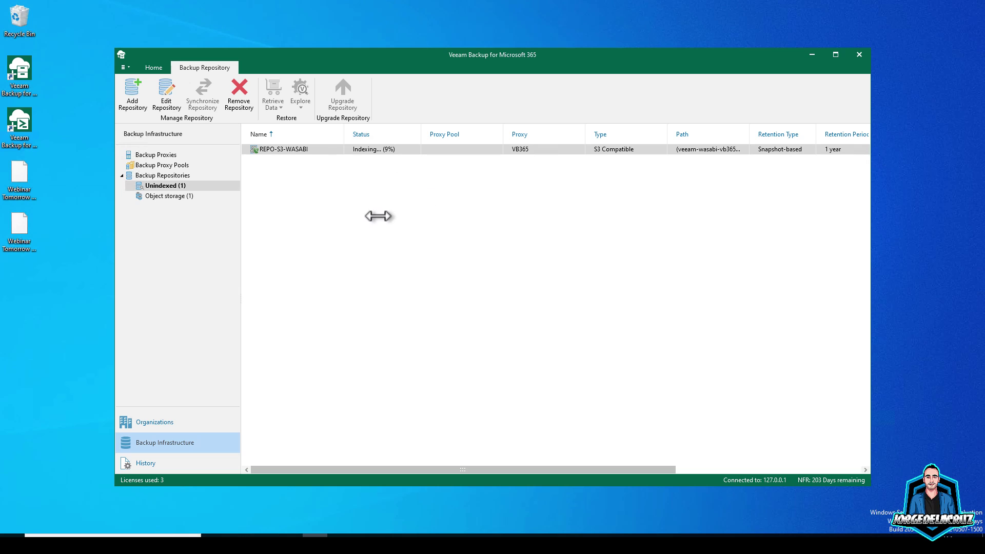
Step: View the empty Backup Proxy Pools list and close the add-pool menu without adding one
left_click(308, 149)
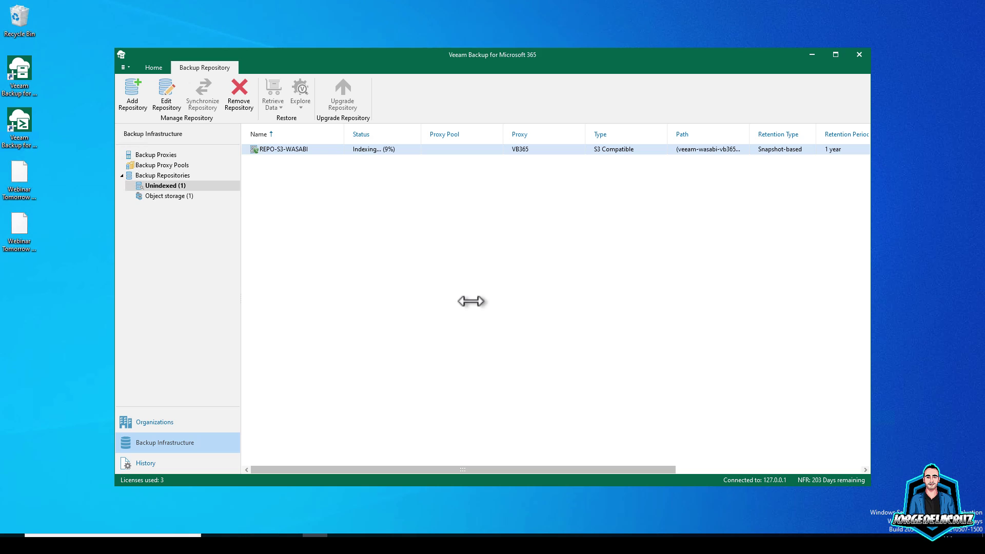
left_click(167, 165)
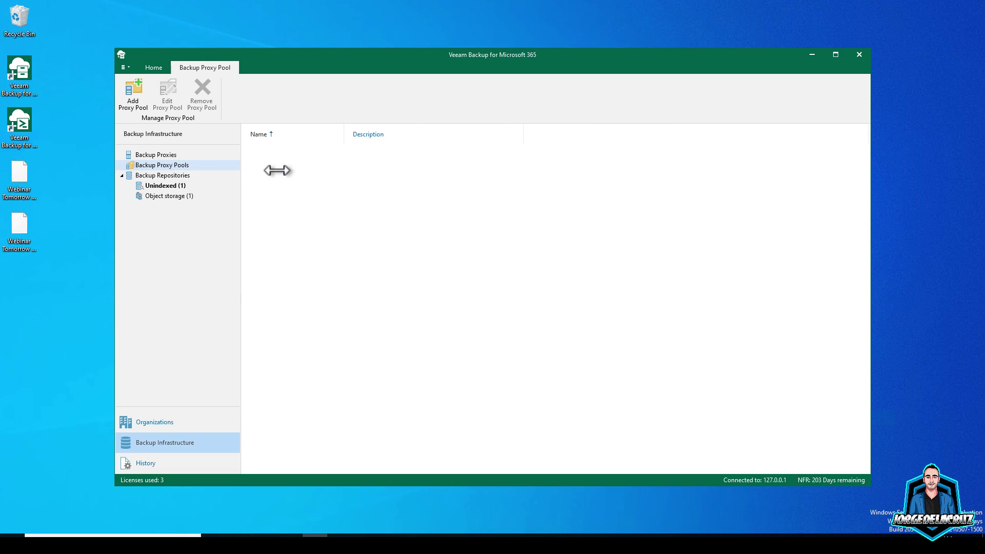
right_click(291, 160)
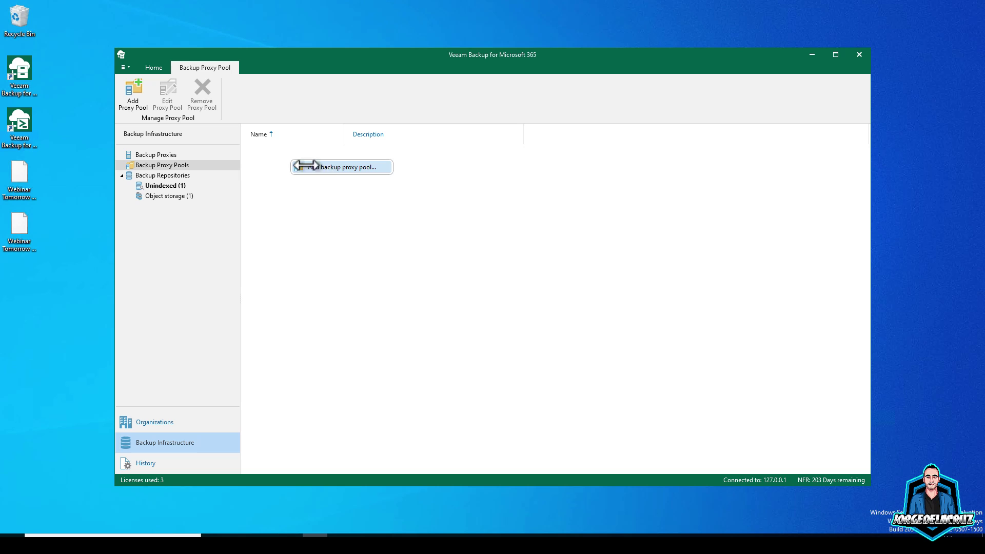
left_click(161, 155)
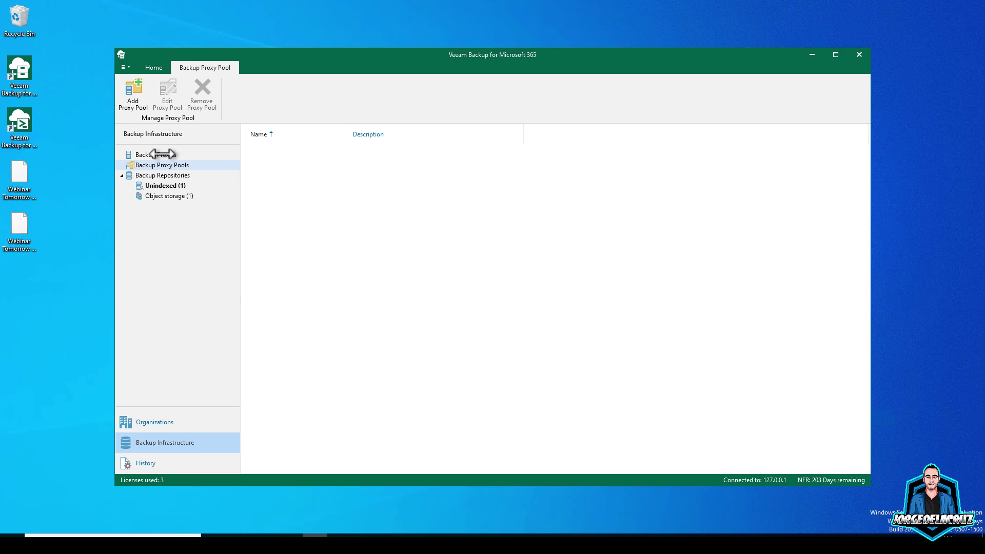
left_click(125, 68)
mouse_move(221, 164)
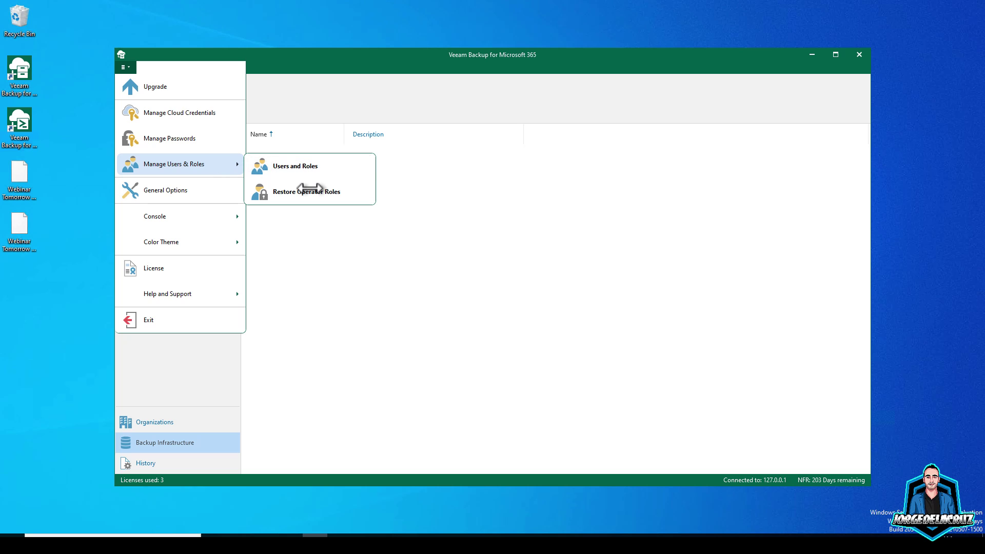
left_click(308, 166)
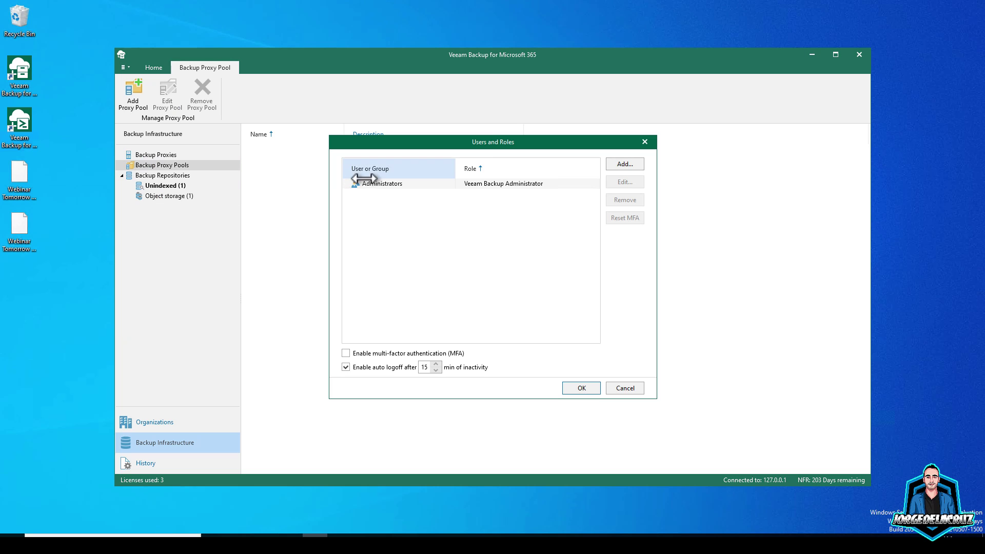
left_click(426, 185)
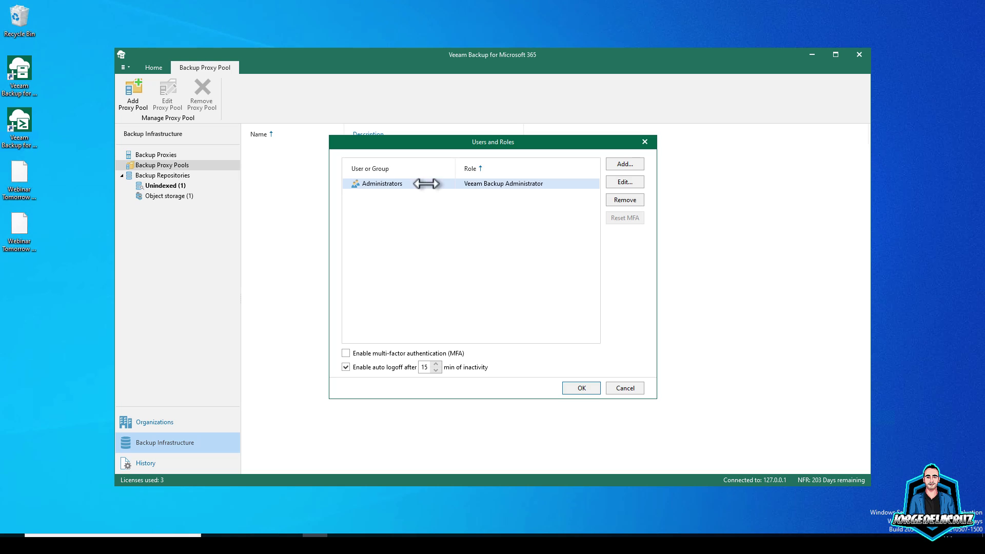
left_click(621, 183)
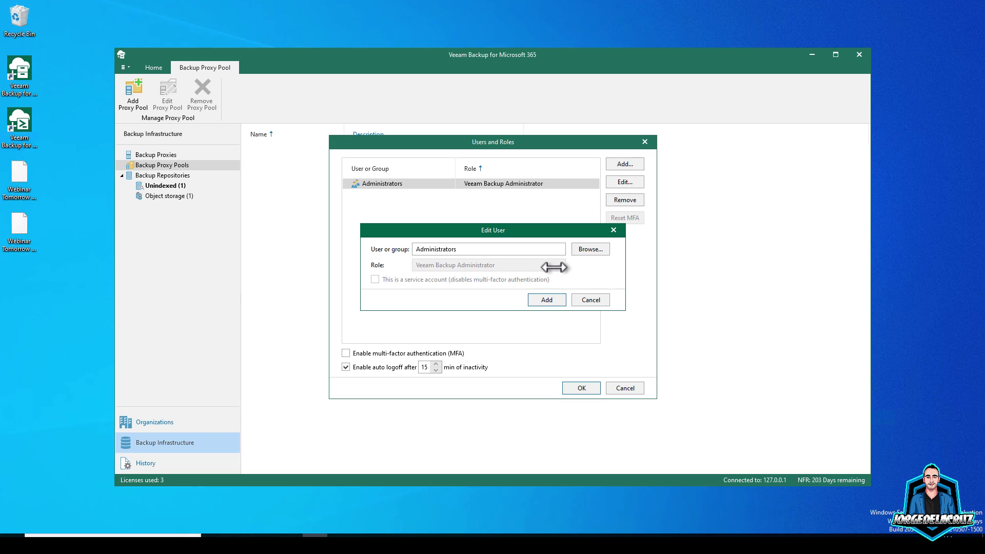
left_click(586, 296)
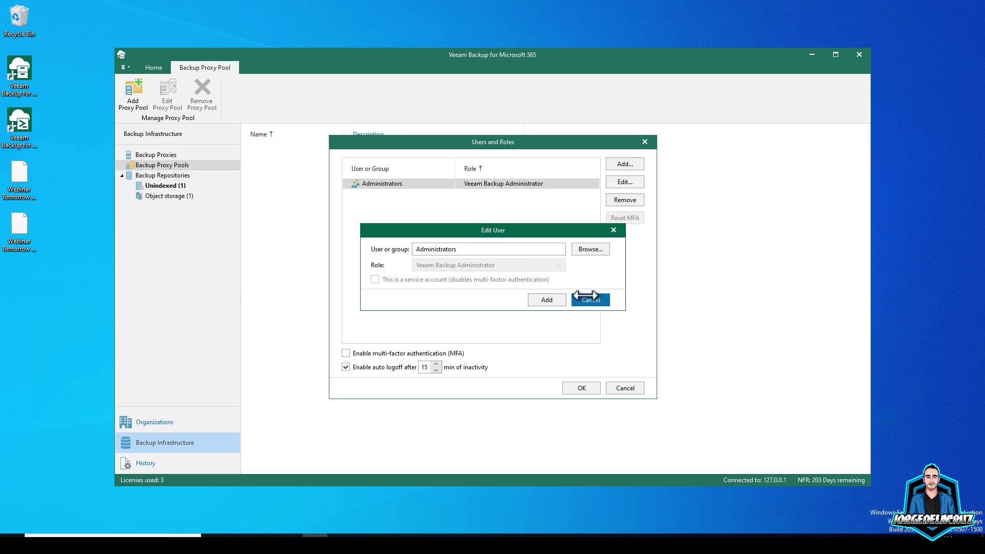
left_click(620, 163)
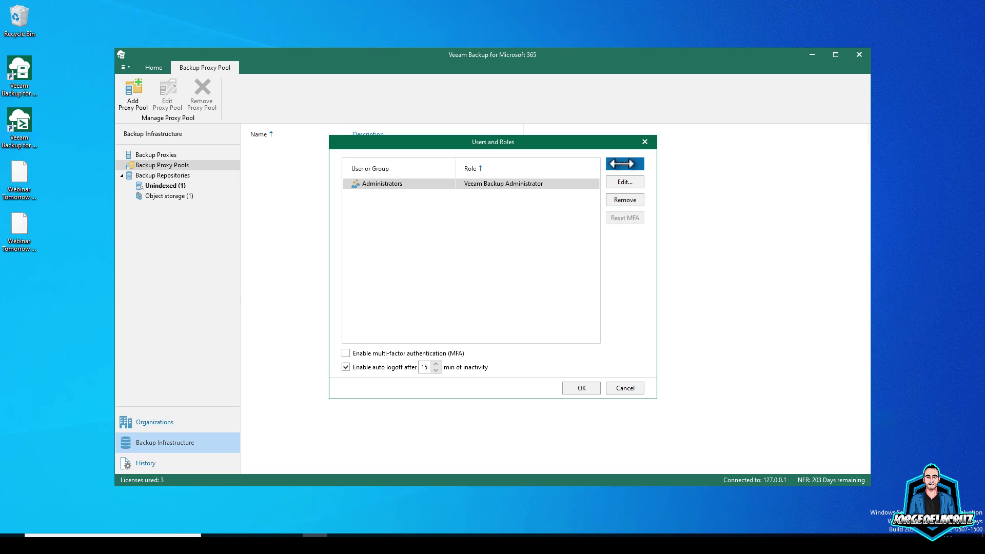
left_click(590, 299)
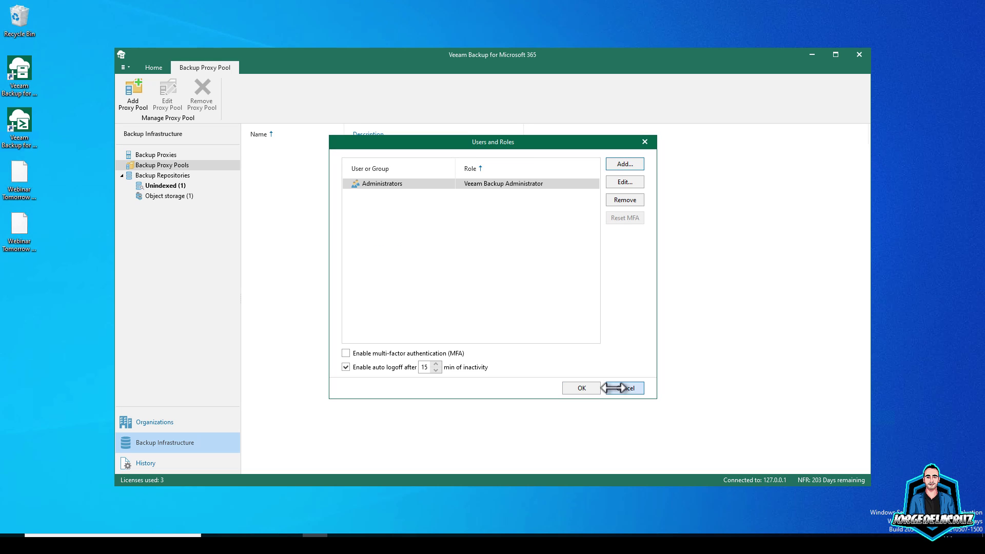
left_click(622, 388)
left_click(125, 66)
mouse_move(161, 163)
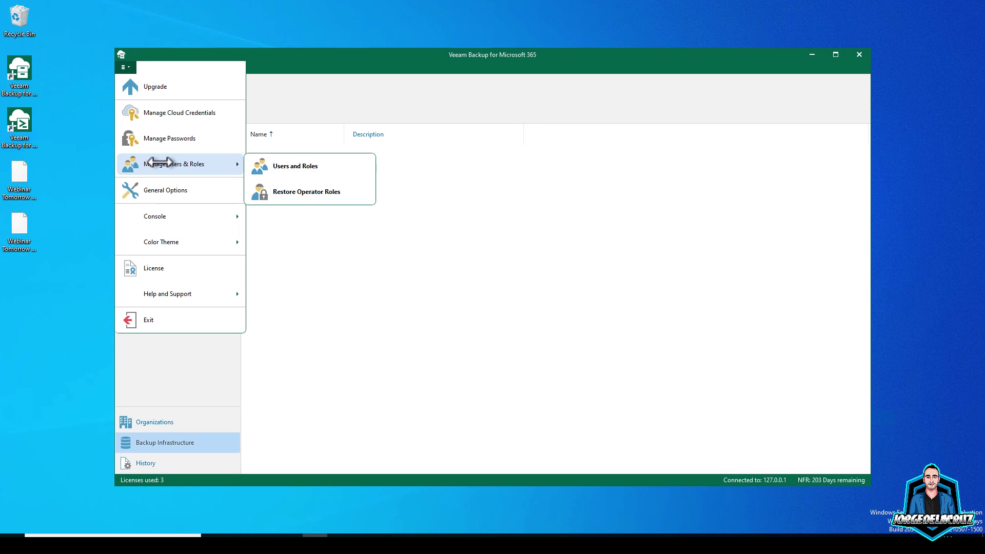
left_click(305, 190)
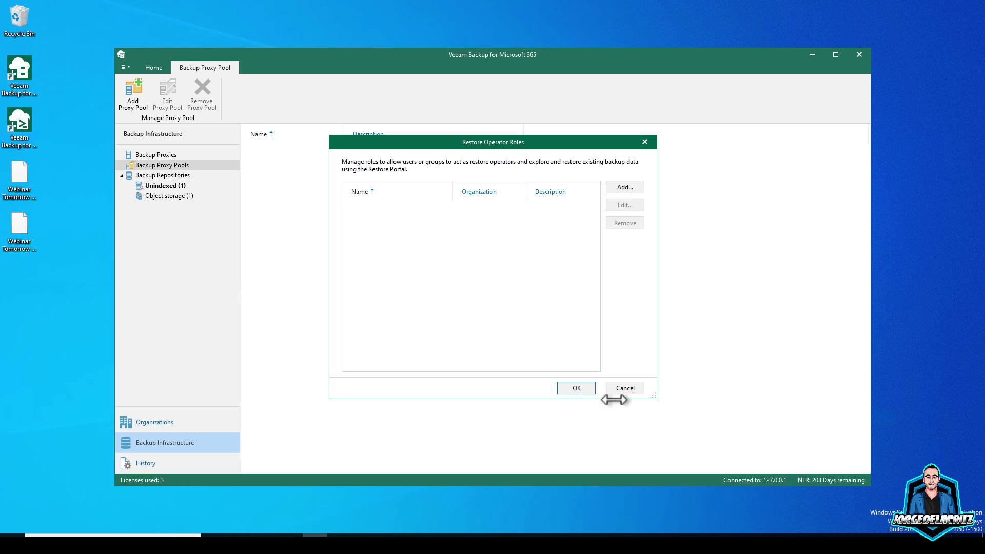
left_click(625, 388)
left_click(124, 67)
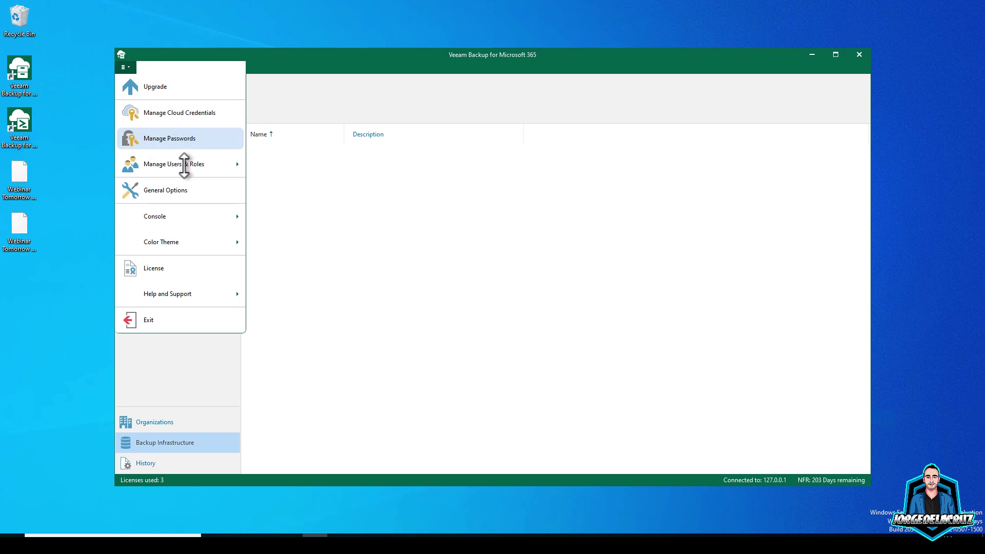
left_click(171, 191)
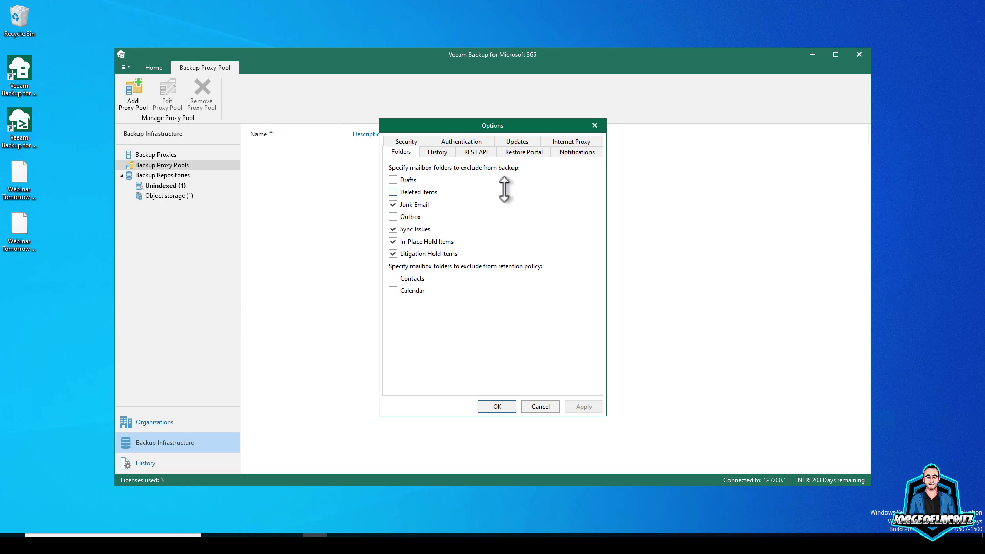
left_click(450, 152)
left_click(474, 153)
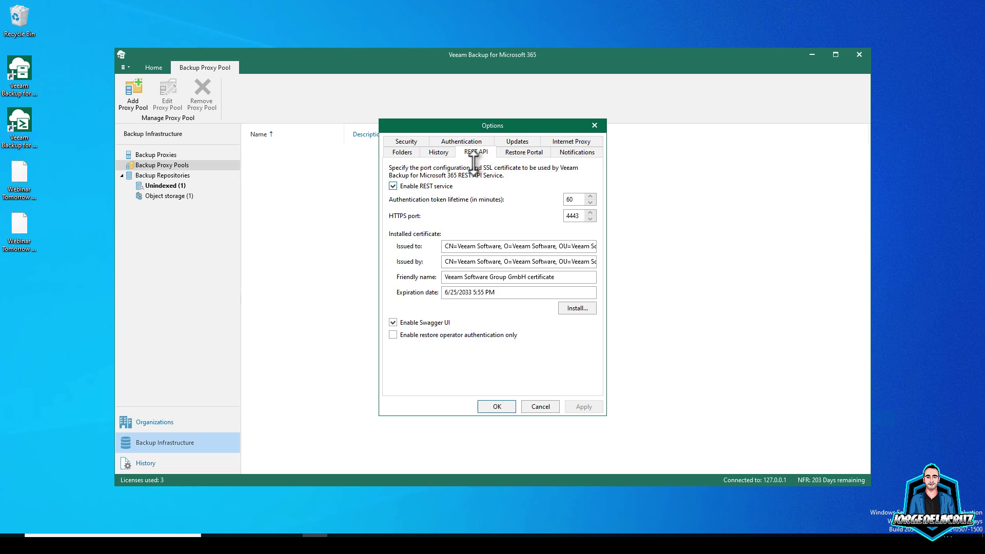
left_click(438, 152)
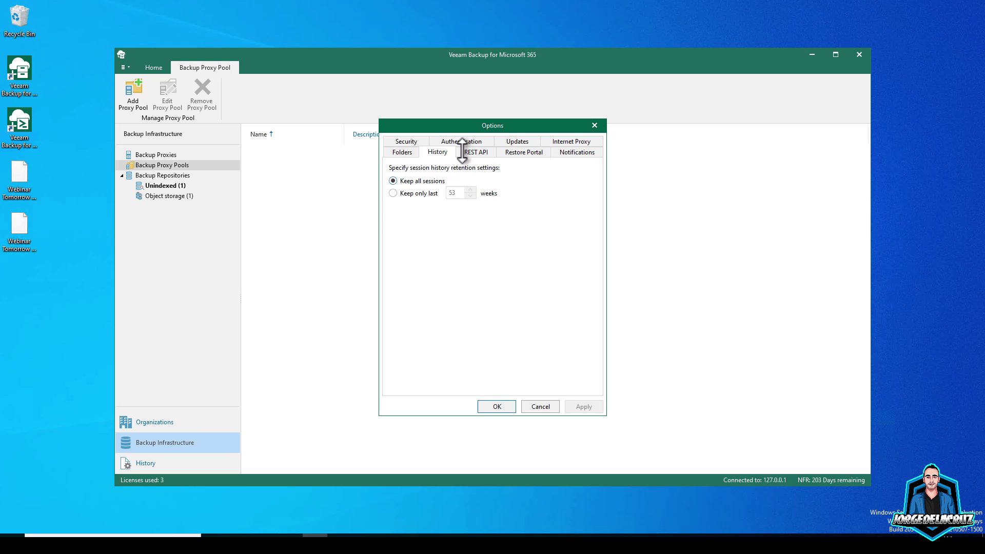
left_click(475, 152)
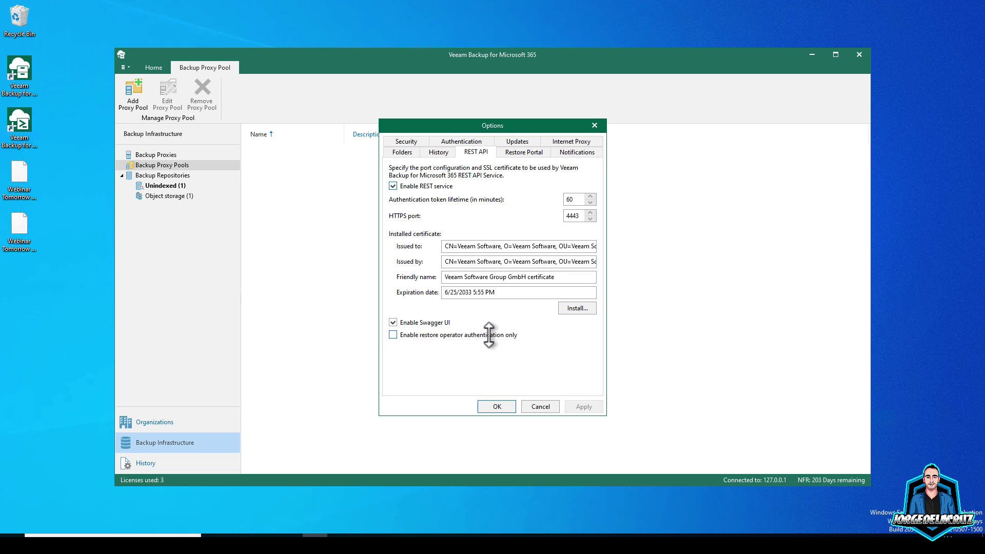
left_click(515, 151)
left_click(574, 152)
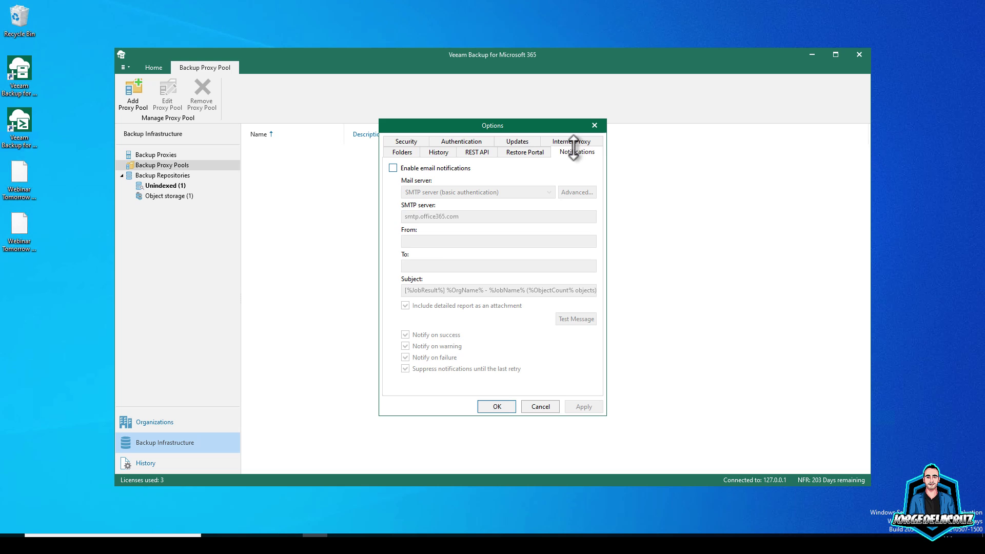
left_click(573, 142)
left_click(517, 152)
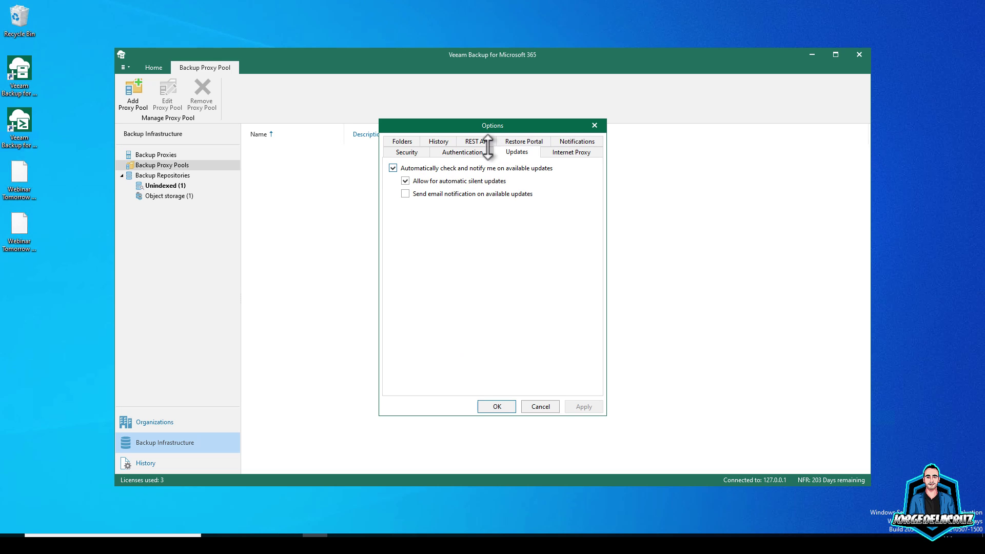
left_click(465, 152)
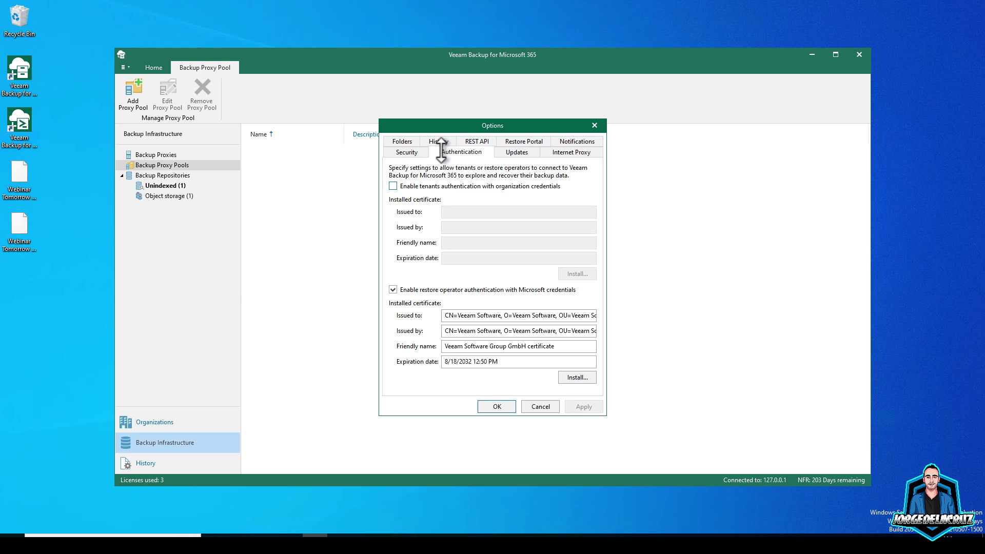
left_click(411, 152)
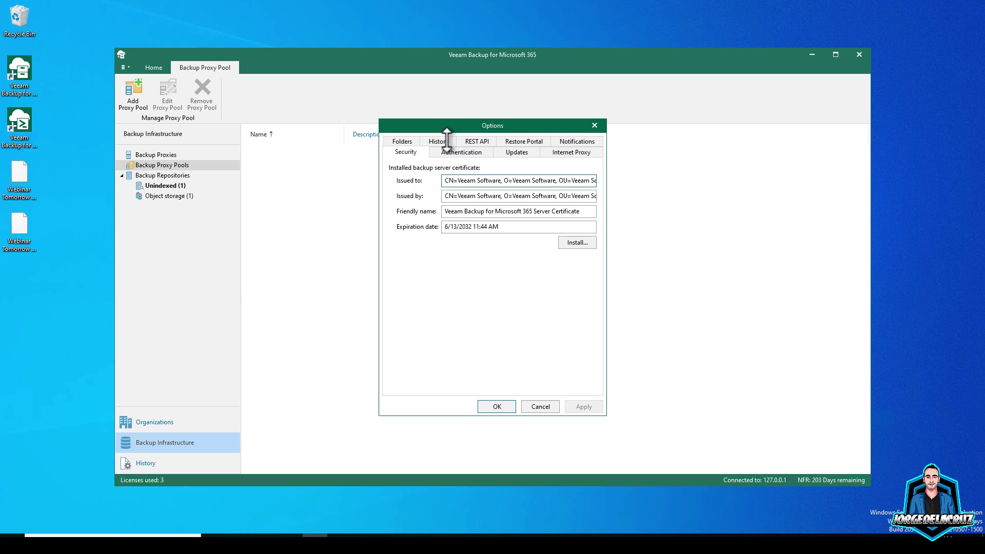
left_click(402, 141)
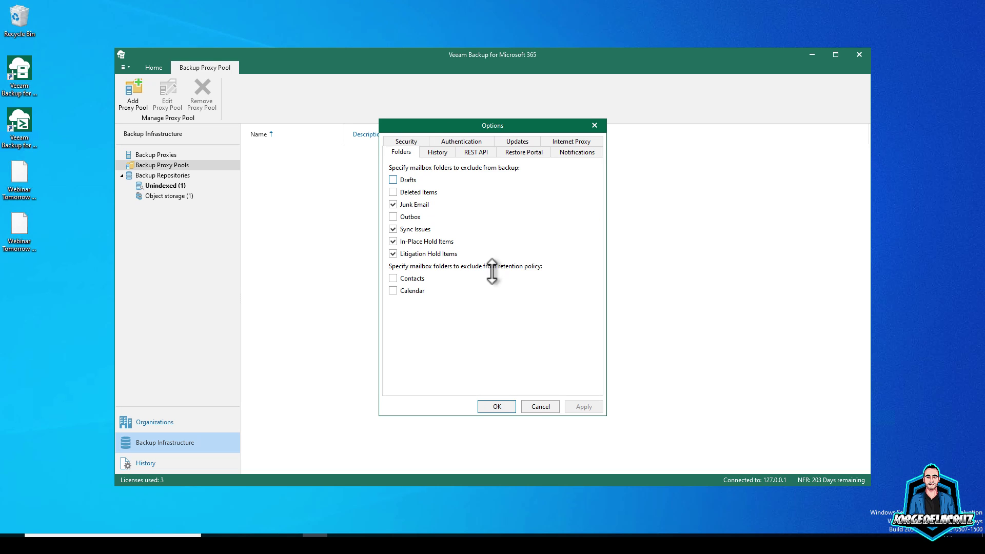
left_click(541, 407)
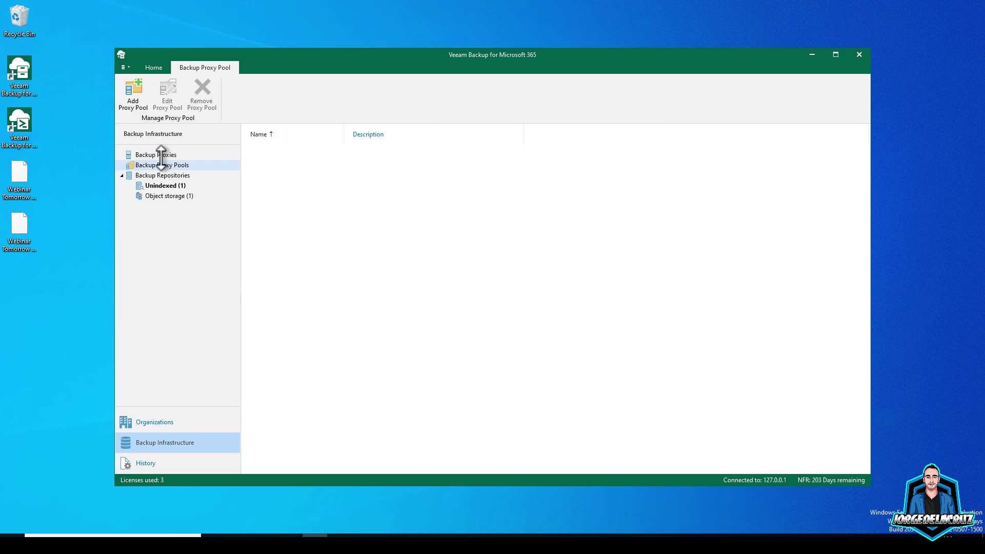
Step: Verify the VB365 proxy is up-to-date on 8.0.2.159, then see REPO-S3-WASABI at 73% indexed
left_click(163, 155)
left_click(281, 151)
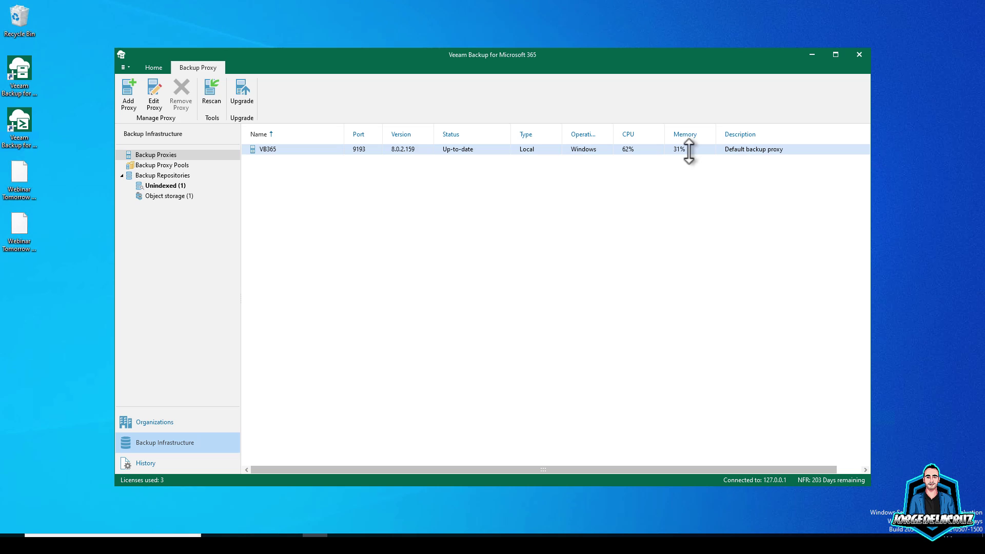
left_click(164, 185)
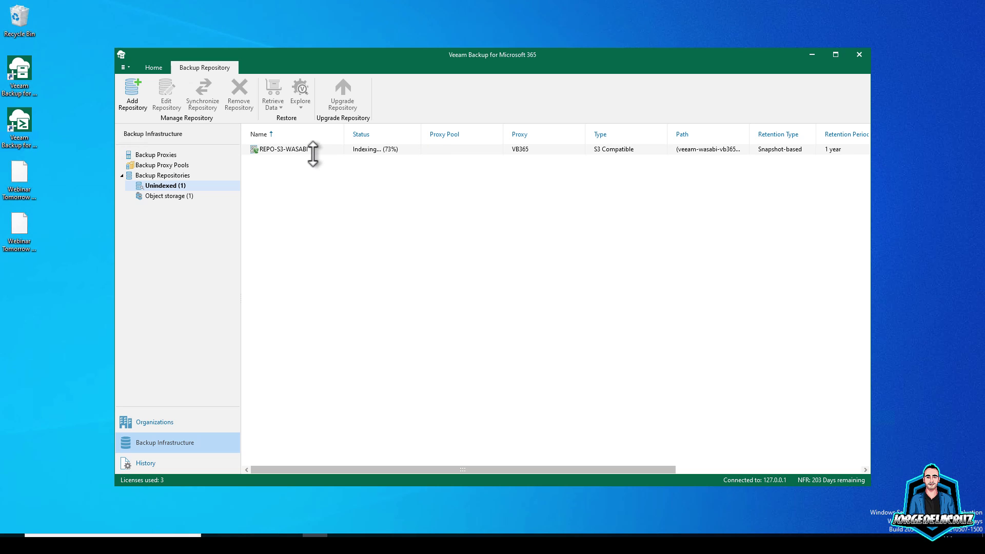
Step: Review every REPO-S3-WASABI wizard page, from name through S3 bucket, proxy and retention, then cancel unchanged
right_click(288, 150)
left_click(303, 155)
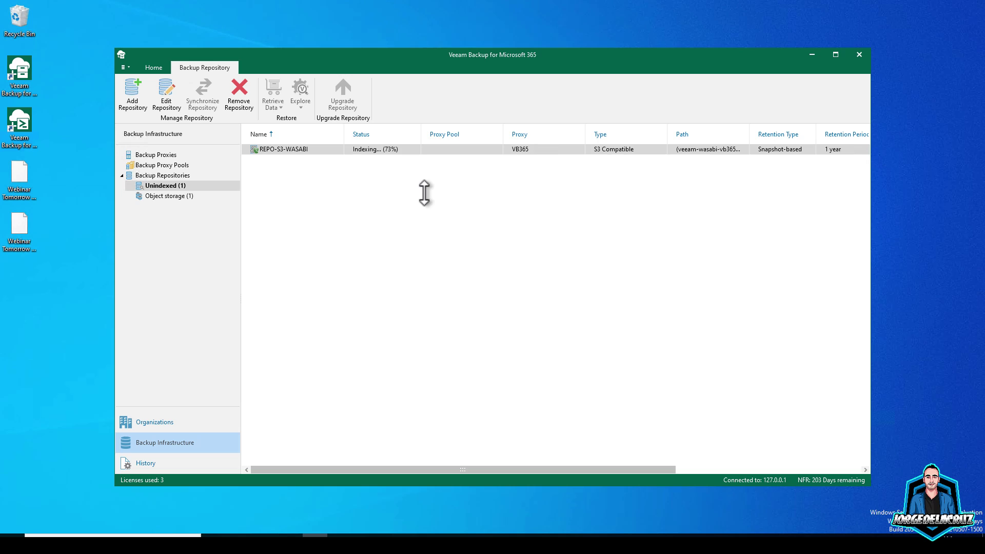
left_click(577, 372)
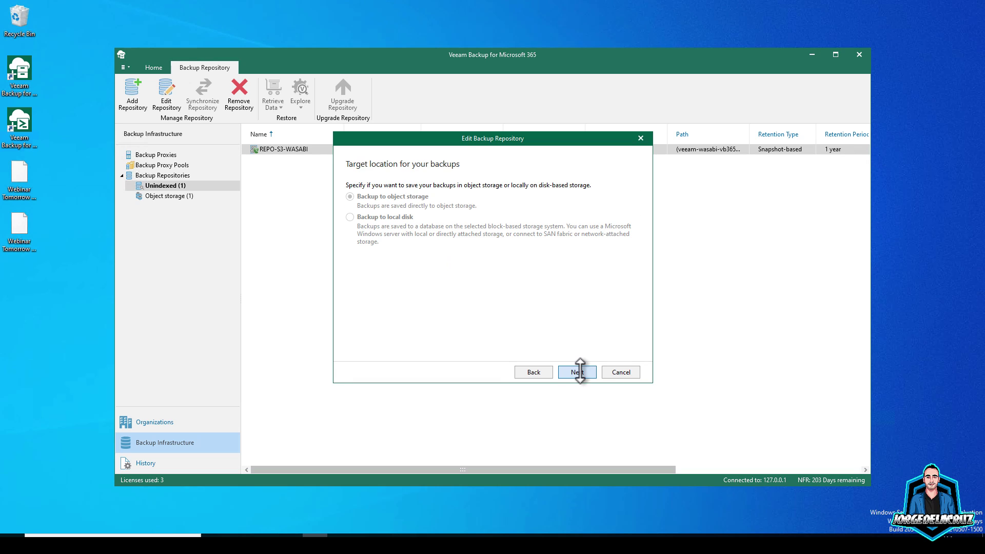
left_click(578, 372)
left_click(577, 372)
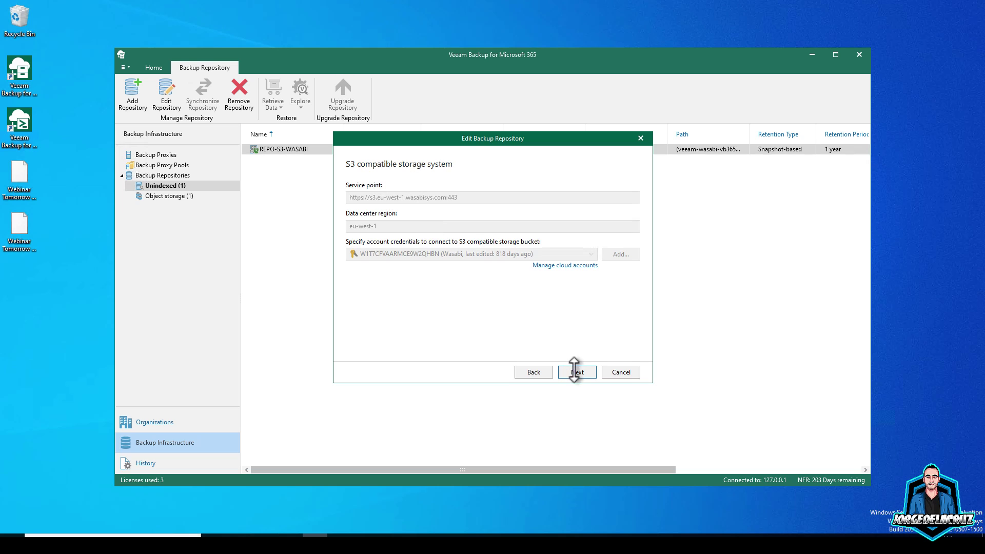
left_click(577, 372)
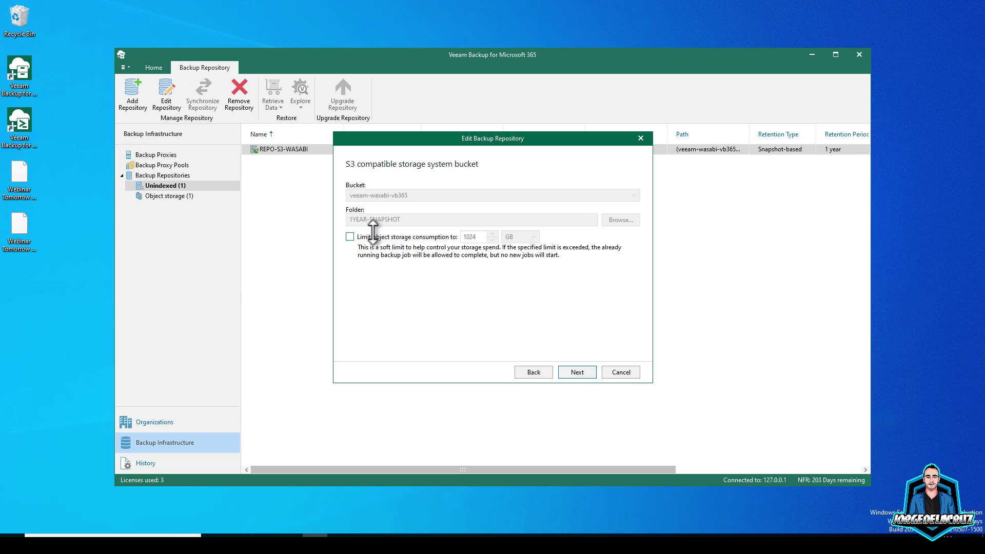
left_click(580, 372)
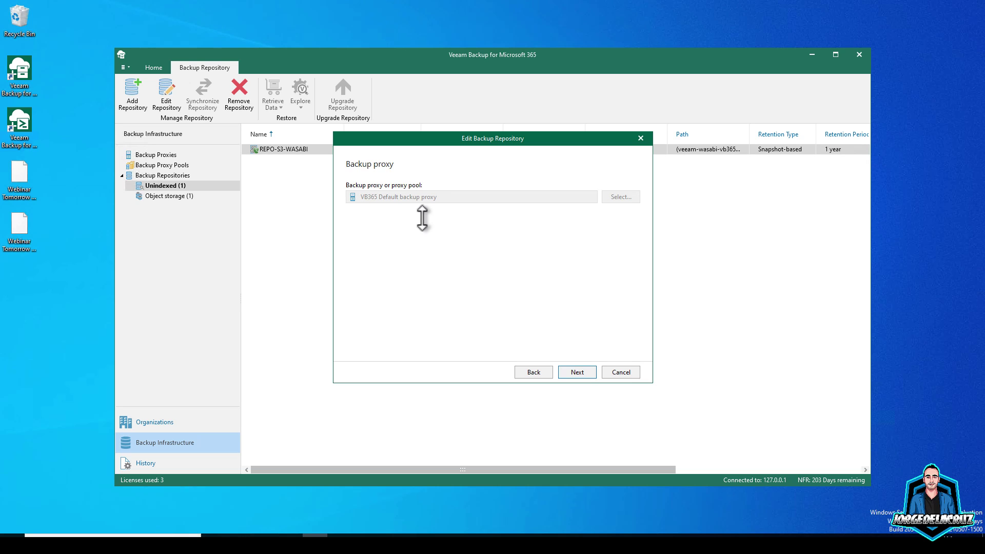
left_click(573, 372)
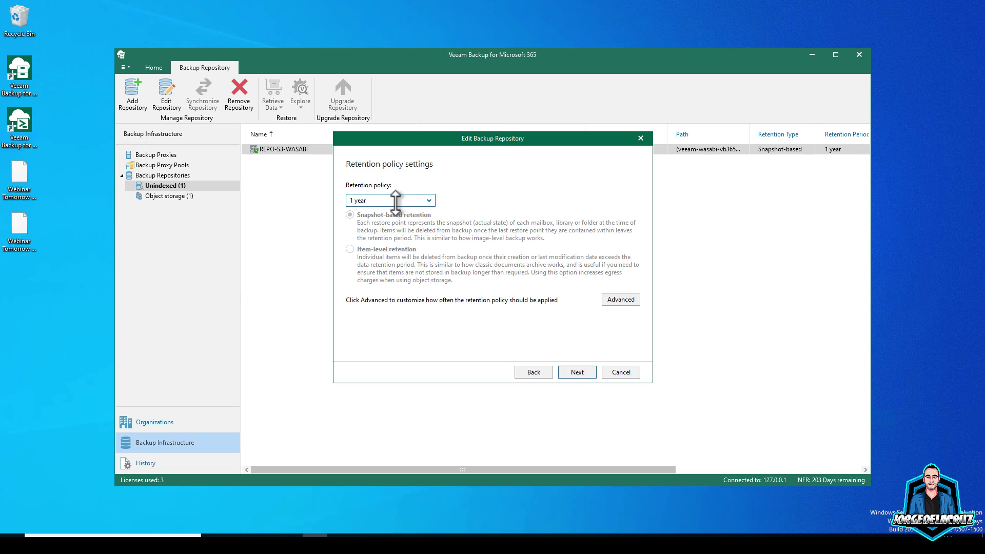
left_click(578, 372)
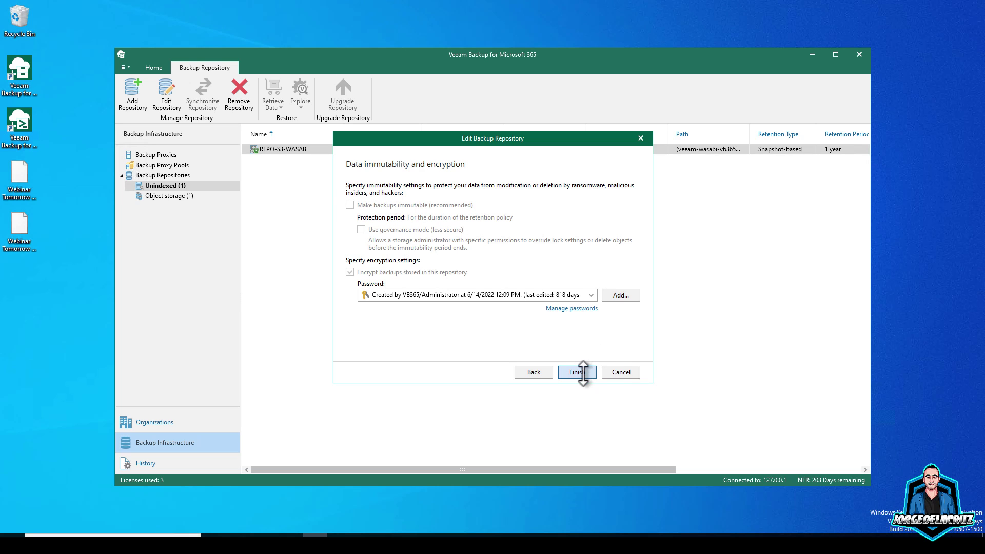
left_click(624, 372)
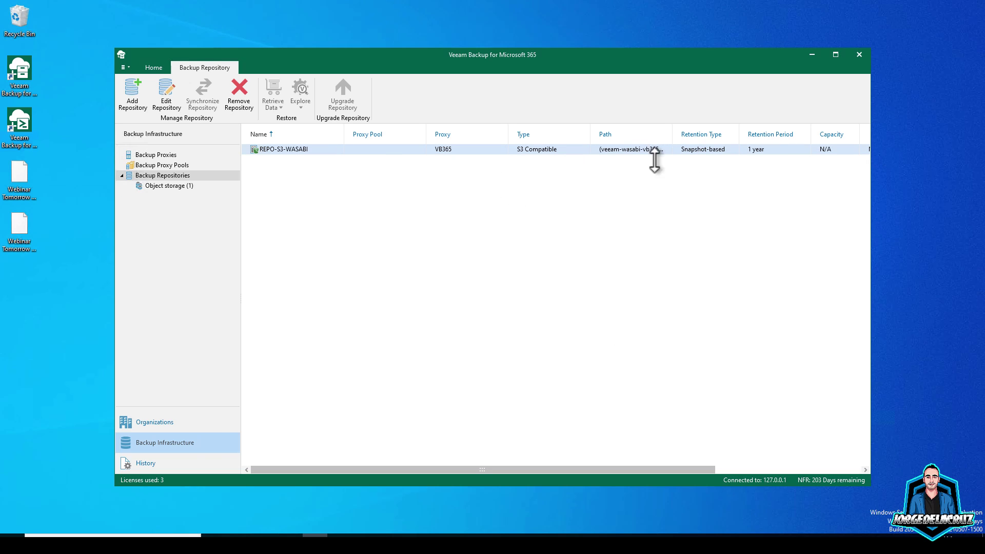
Step: Start the three failed backup jobs, BJ-EXCHANGE-ALL, OneDrive and SharePoint, again from the Organizations job list
left_click(165, 420)
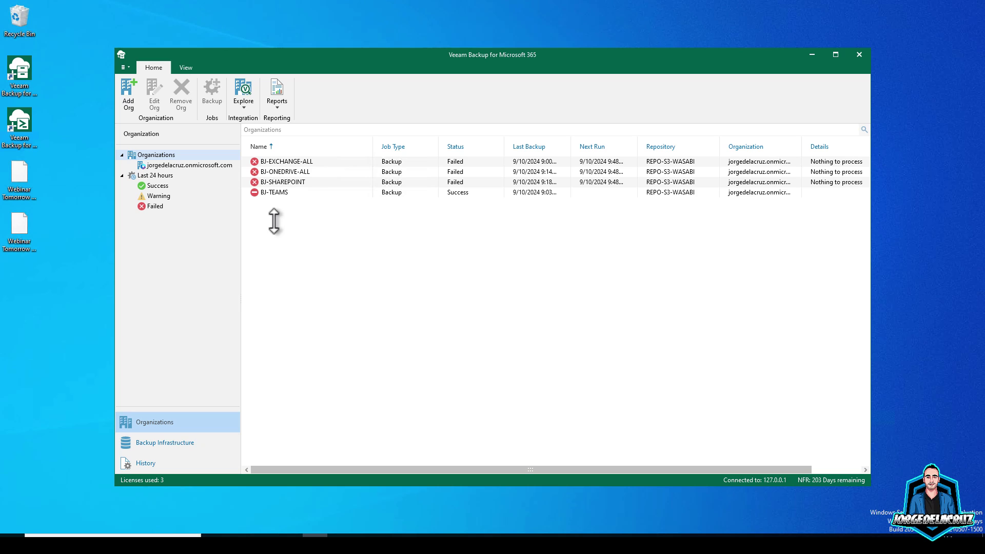
left_click(277, 162)
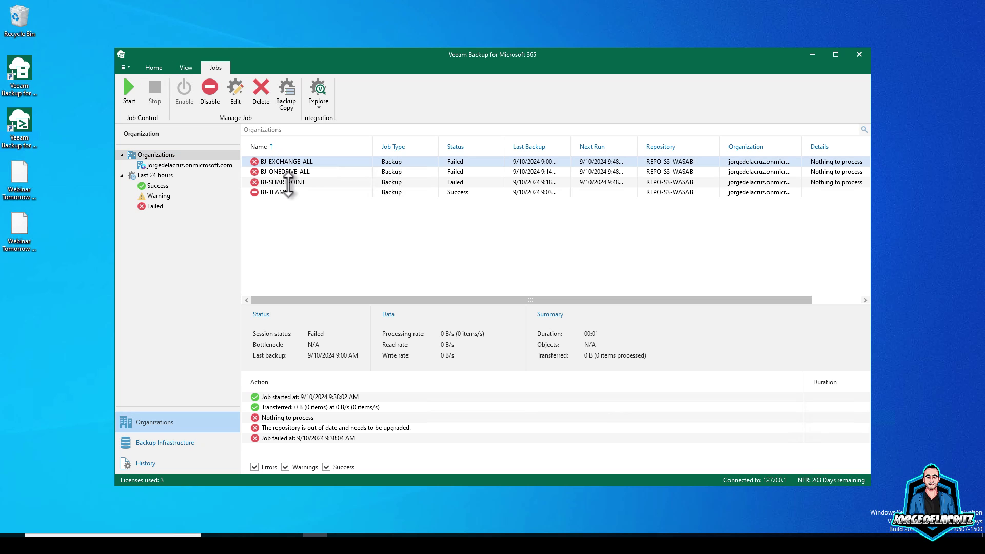
left_click(288, 182, "shift")
right_click(288, 185)
left_click(300, 193)
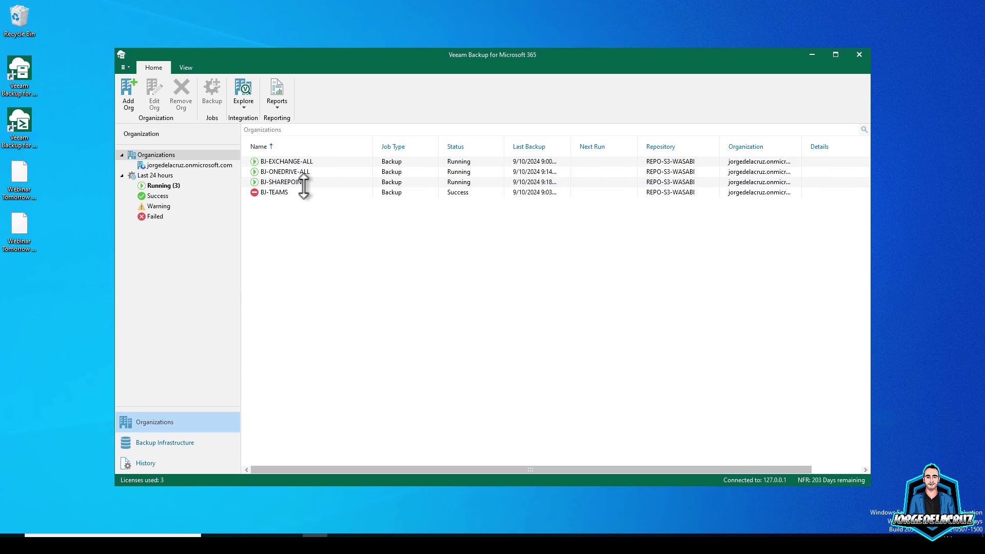
Step: Check the BJ-EXCHANGE-ALL session finishing with Success at 92.8 KB, then launch Task Manager
left_click(290, 160)
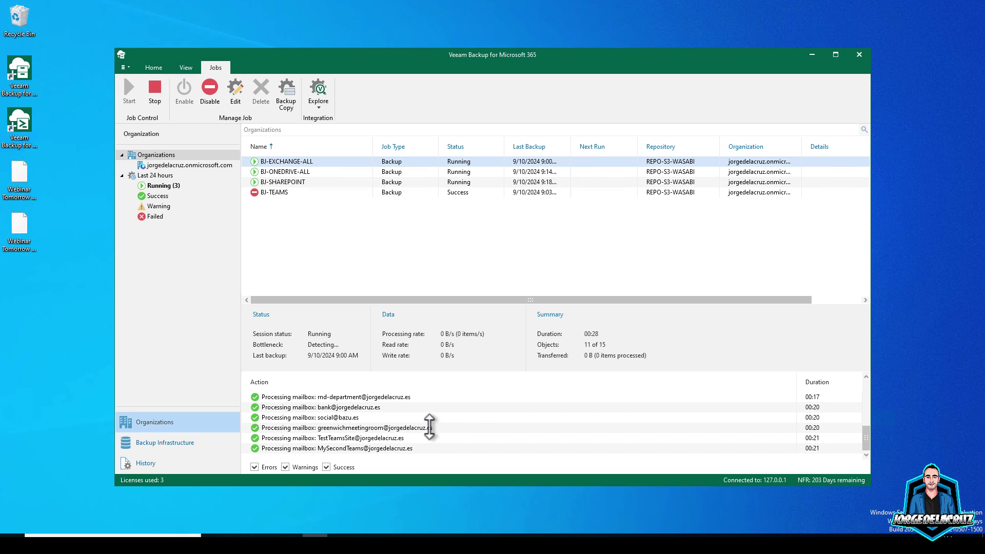
scroll(424, 427, "up", 5)
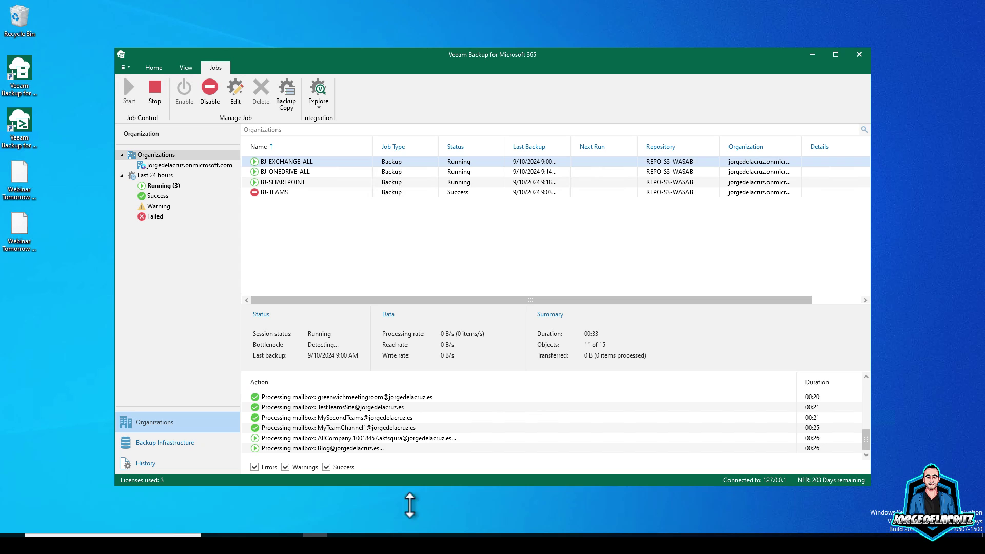
right_click(397, 533)
left_click(425, 488)
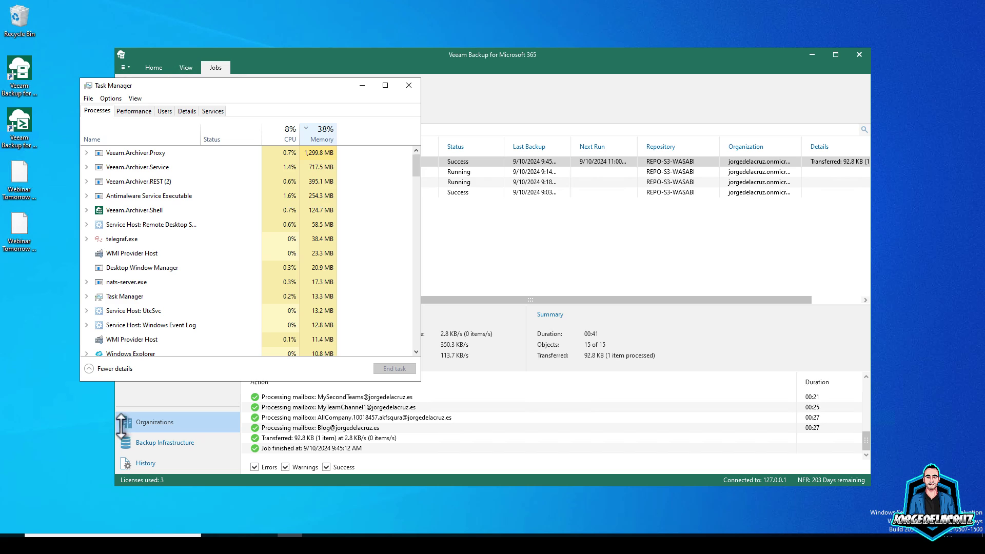
Step: Show the Windows services list and widen Task Manager to check postgresql-x64-15
left_click(213, 110)
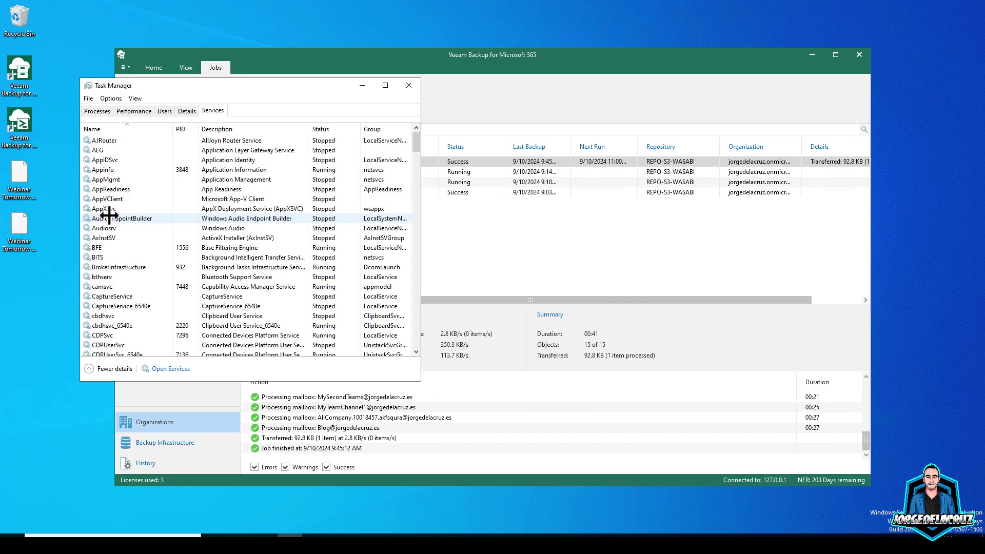
scroll(131, 205, "down", 20)
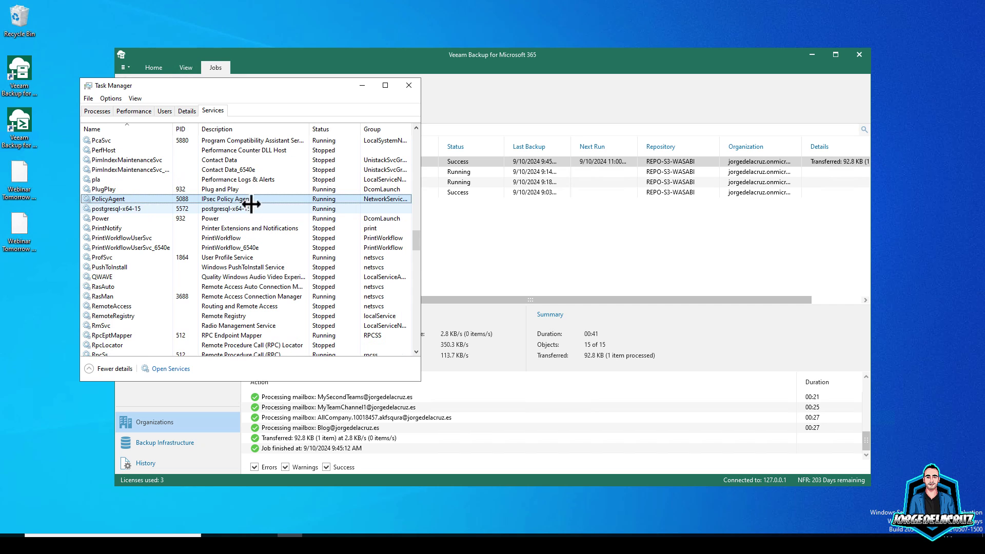
scroll(252, 205, "down", 8)
scroll(228, 246, "up", 8)
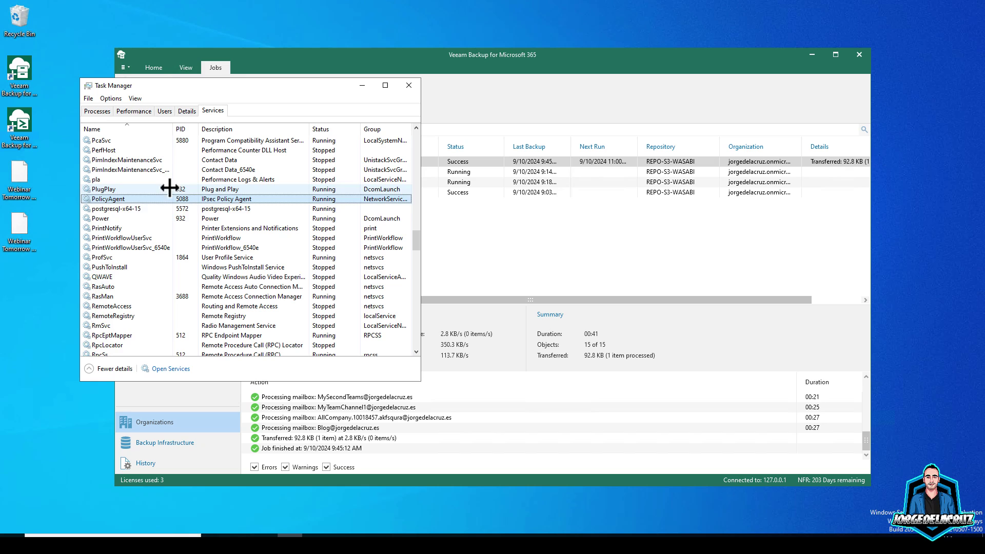
left_click(214, 210)
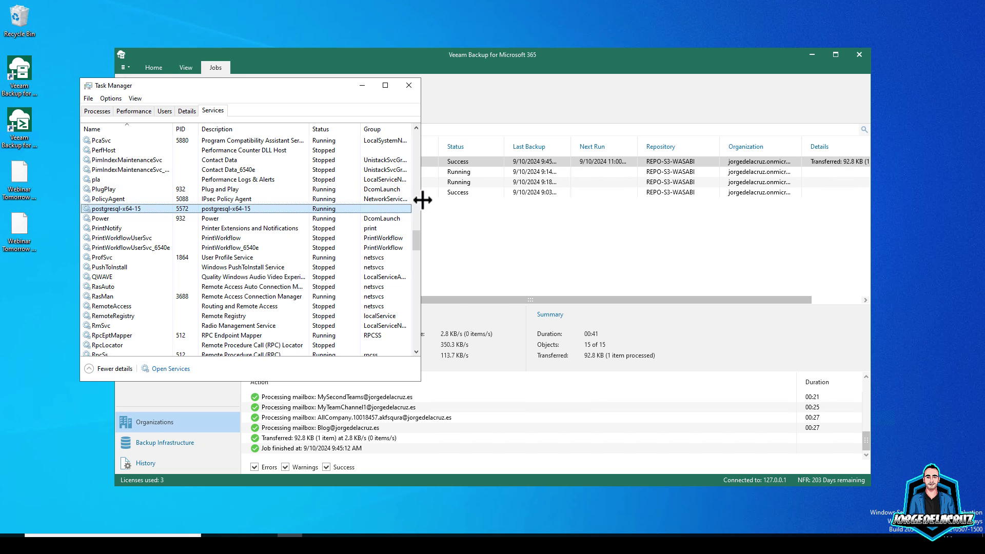
left_click_drag(421, 205, 546, 205)
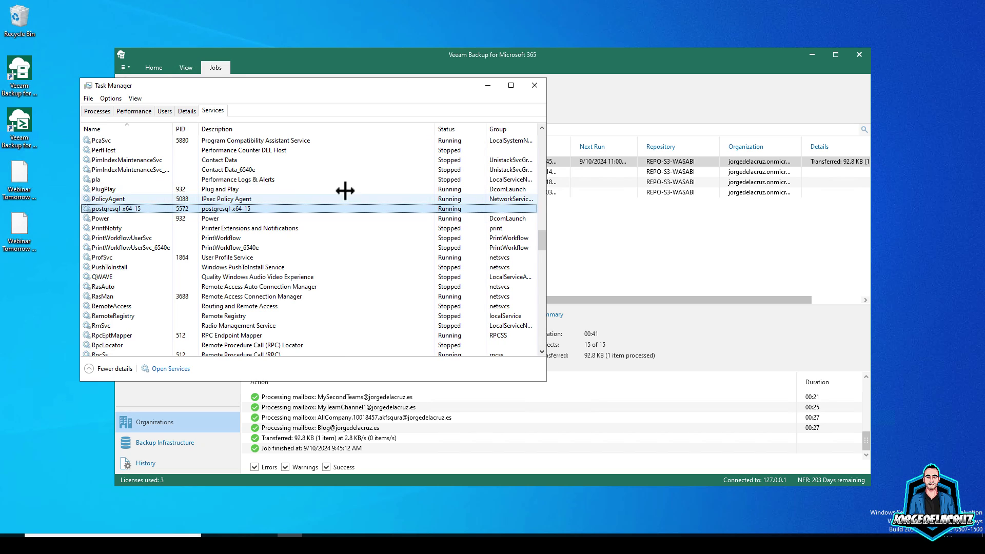
Step: Jump to the Veeam services and nats-server to confirm they're running, then close Task Manager
left_click(110, 255)
type("veeam")
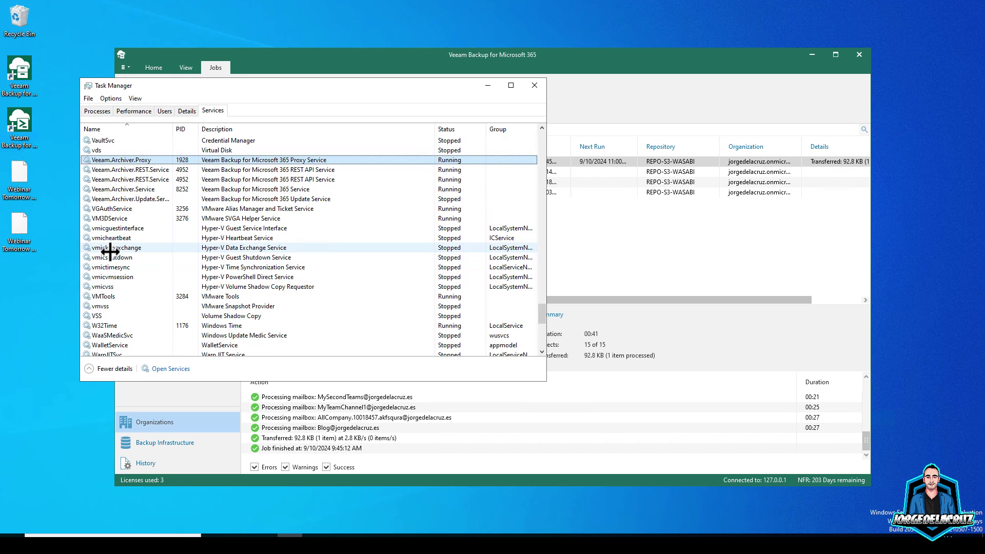
left_click_drag(170, 129, 203, 131)
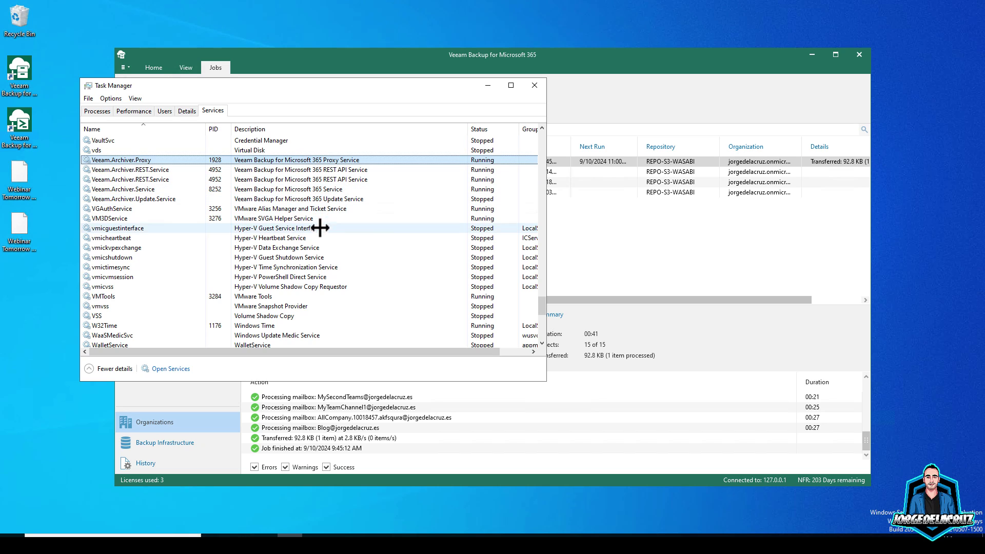
left_click(114, 239)
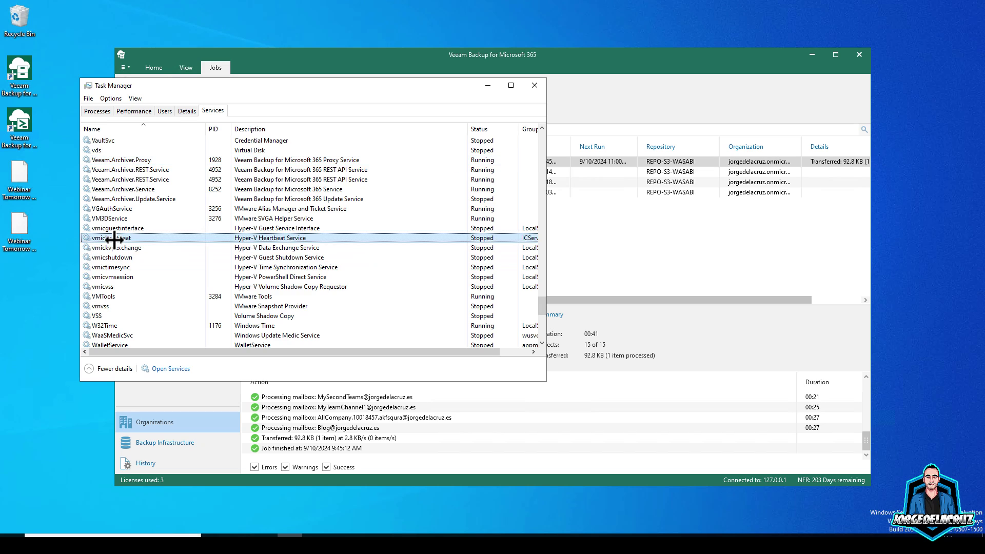
key("n")
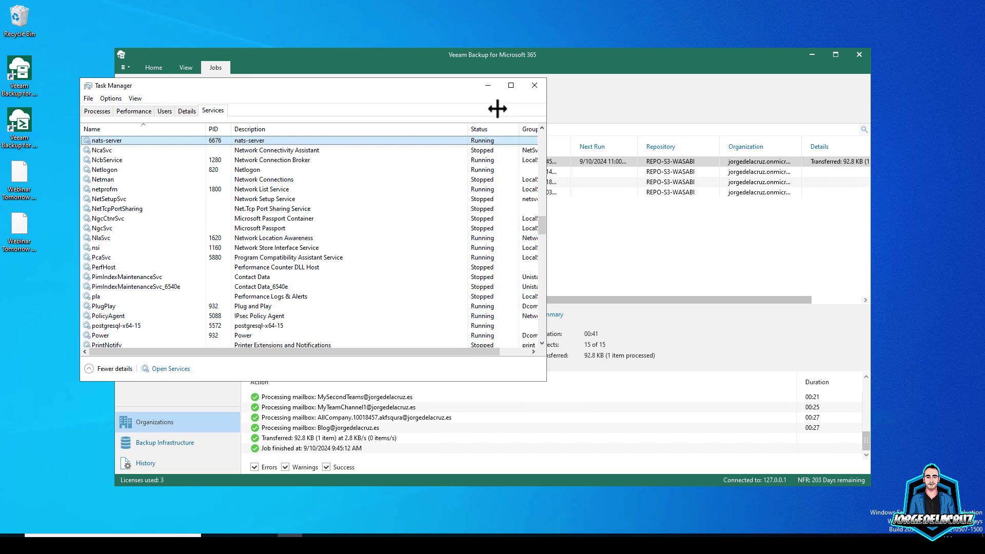
left_click(535, 85)
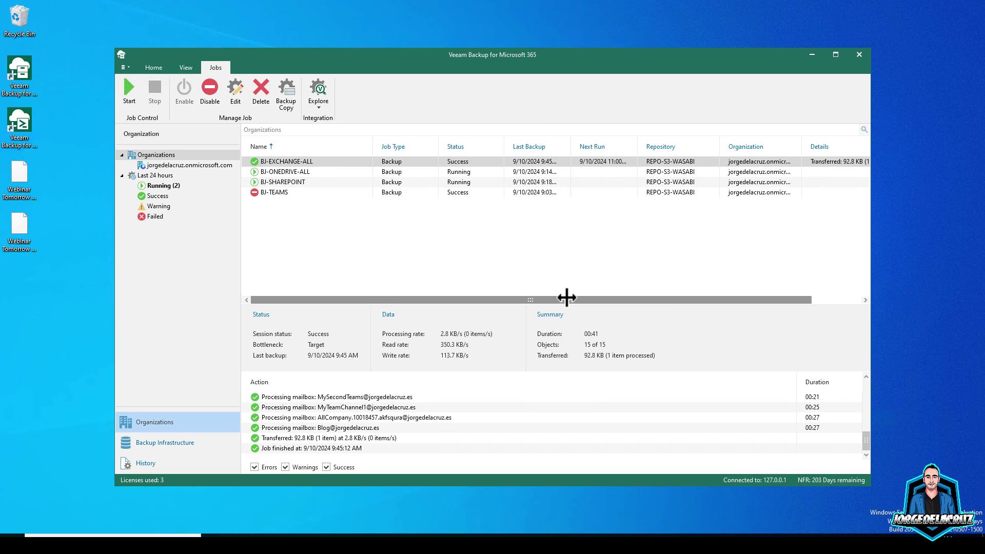
Step: Select BJ-ONEDRIVE-ALL to follow its session log: 3 of 3 objects, 3.0 KB transferred
left_click(281, 171)
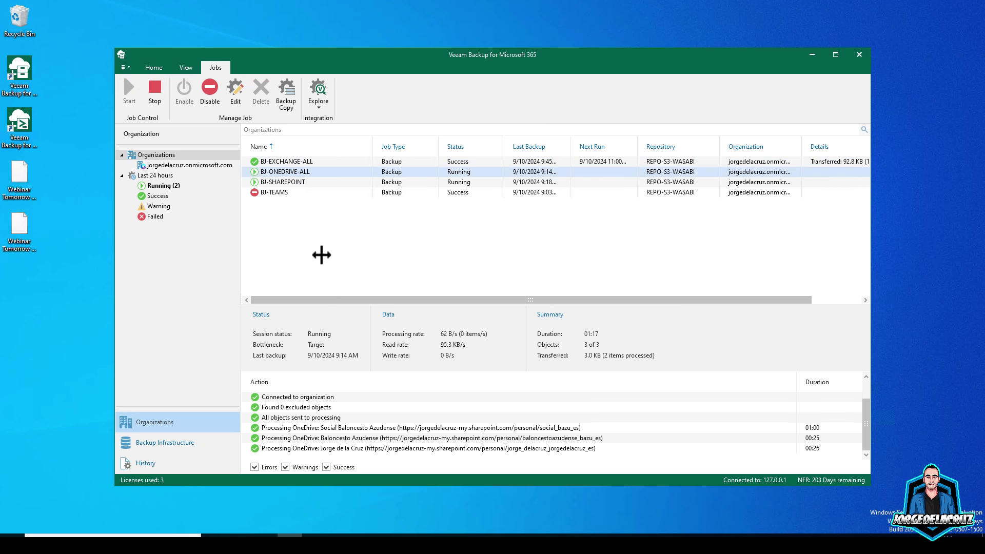